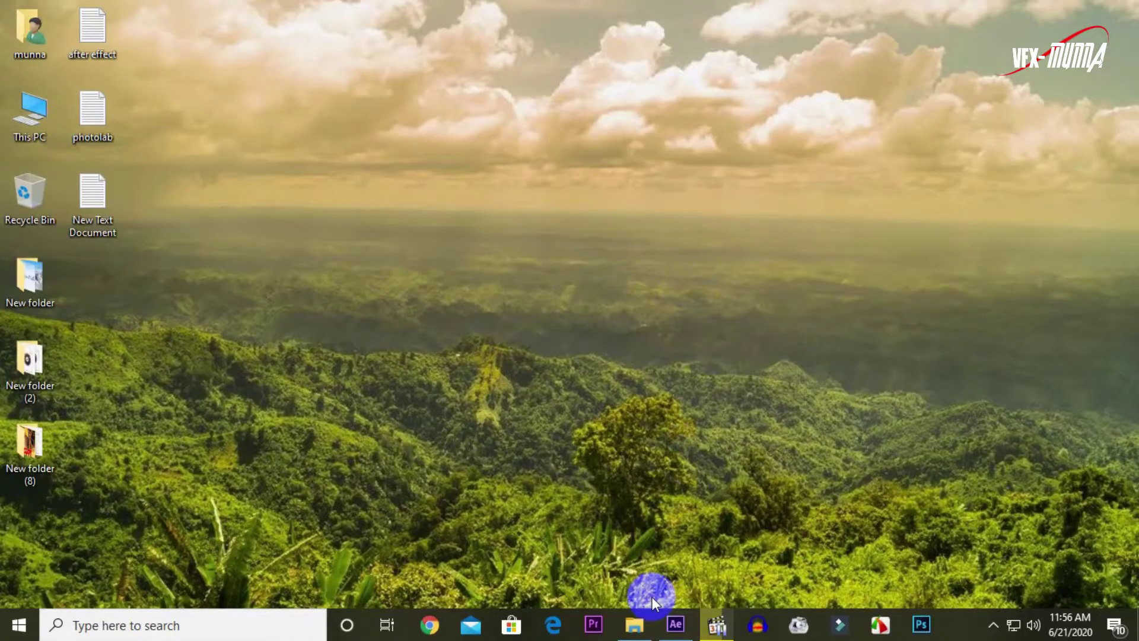
Step: Preview template of bridge.mp4 in Media Player Classic from File Explorer
left_click(633, 636)
left_click_drag(290, 260, 634, 375)
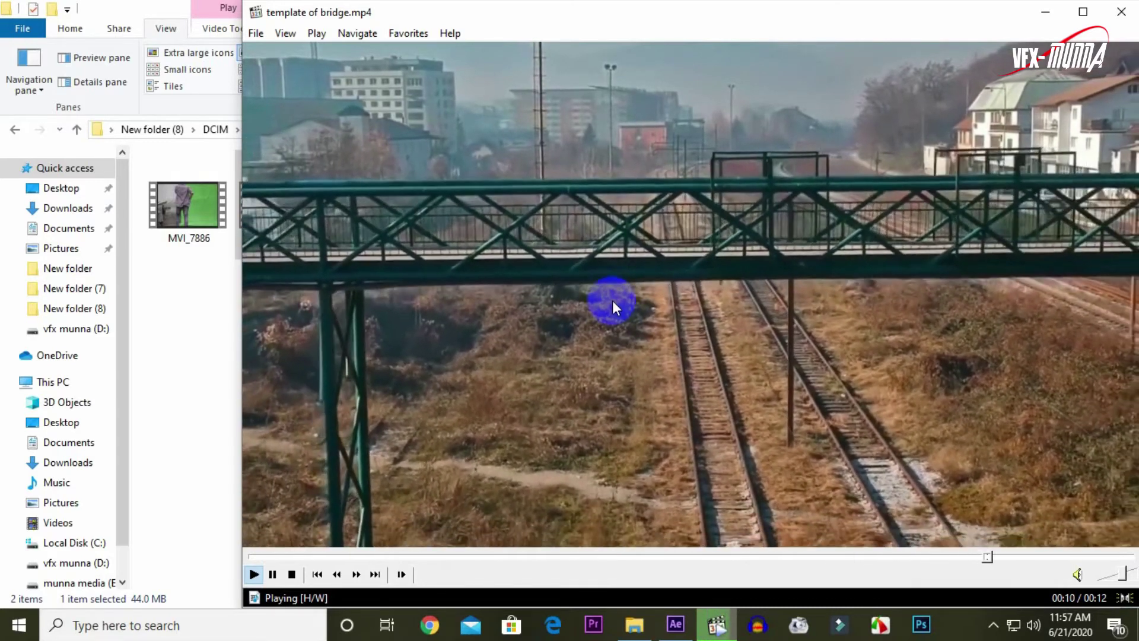
left_click(612, 301)
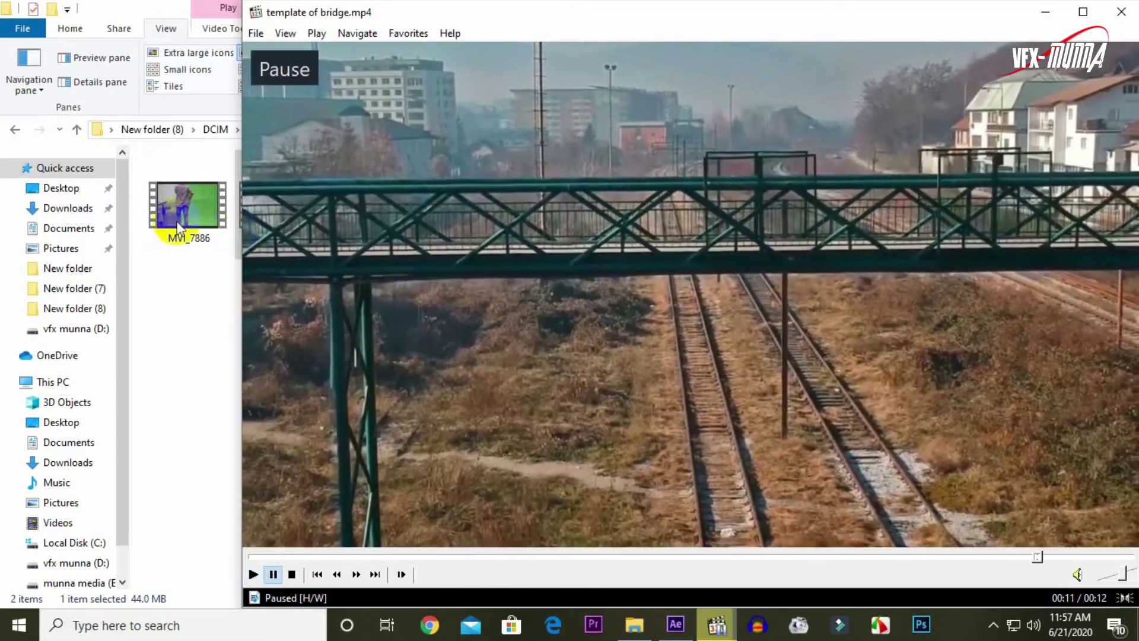
Step: Preview MVI_7886, close the player, and drag both clips into After Effects
left_click_drag(188, 205, 514, 223)
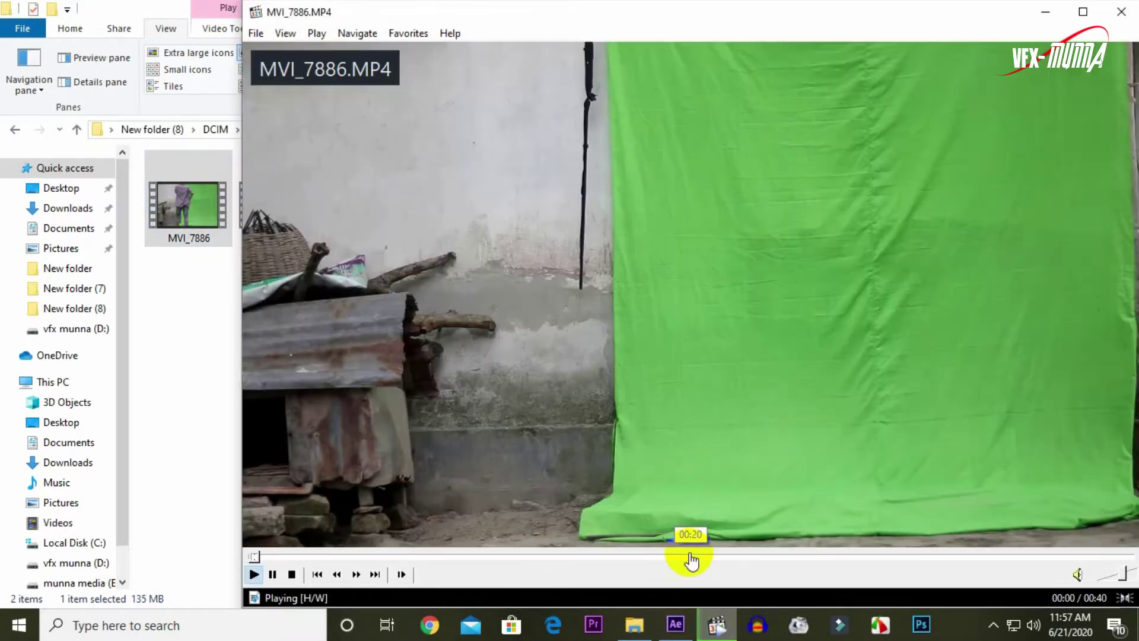
left_click(697, 557)
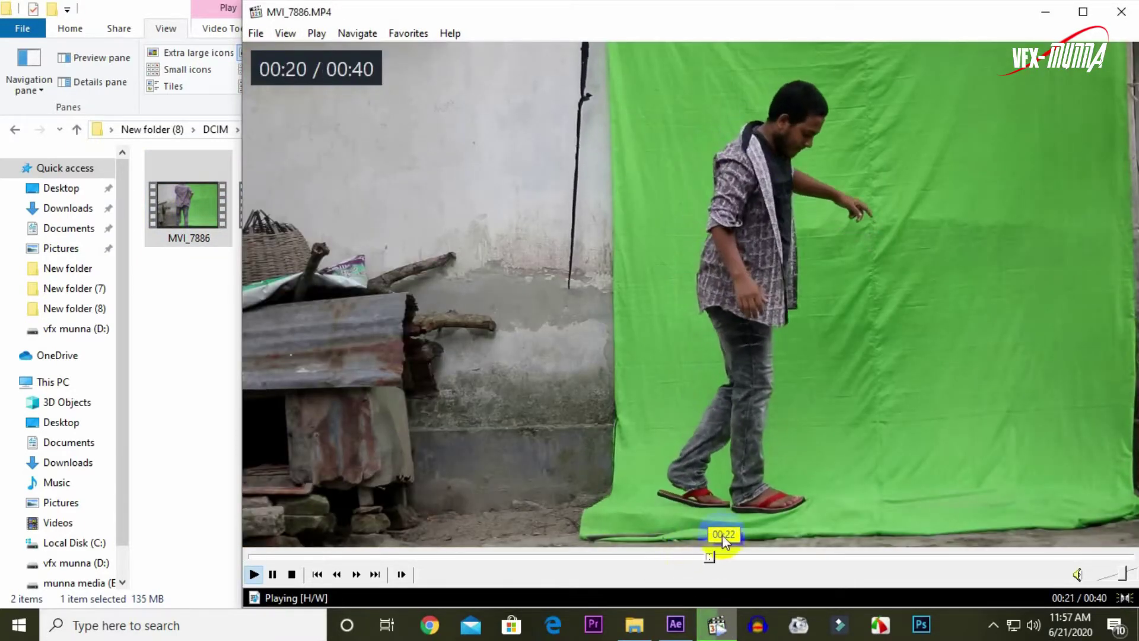
left_click_drag(988, 19, 934, 23)
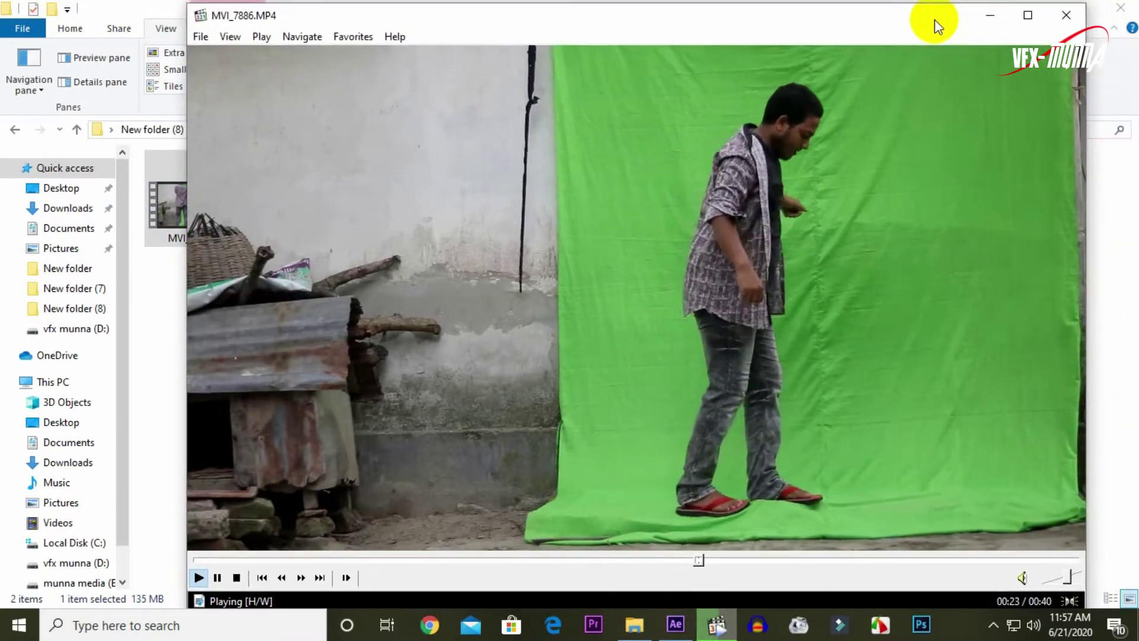
left_click(1063, 17)
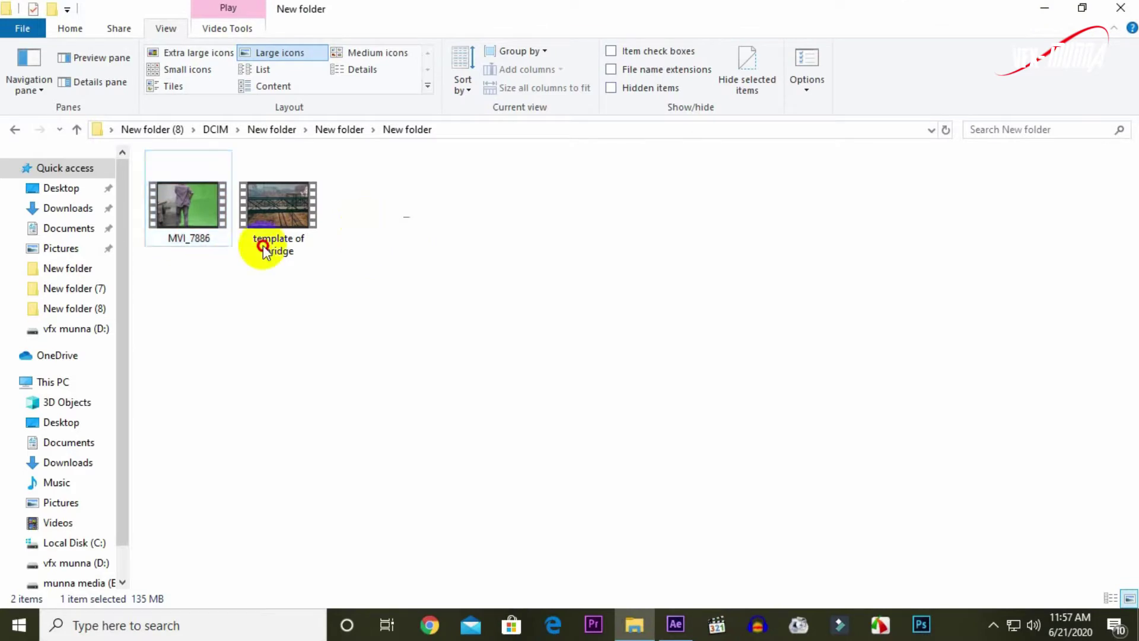
left_click_drag(409, 217, 185, 260)
mouse_move(177, 216)
left_mouse_down()
mouse_move(346, 363)
mouse_move(166, 332)
mouse_move(135, 284)
left_mouse_up()
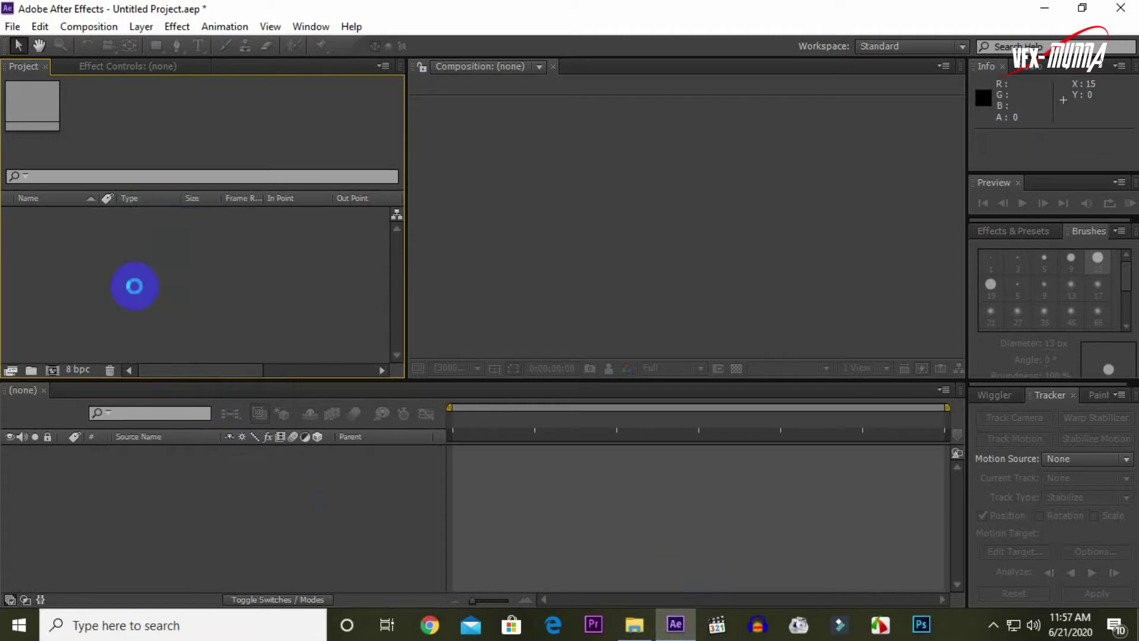
Step: Import both clips, build an MVI_7886 composition, and trim the layer's start near 16 seconds
left_click(62, 216)
left_click_drag(62, 222, 221, 472)
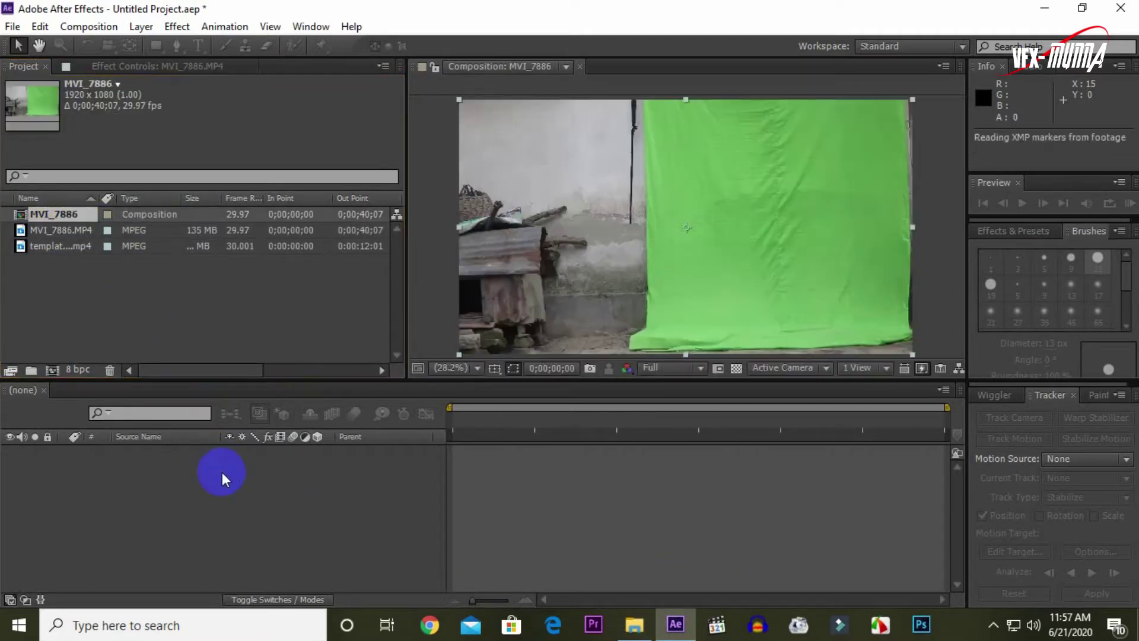
left_click(659, 408)
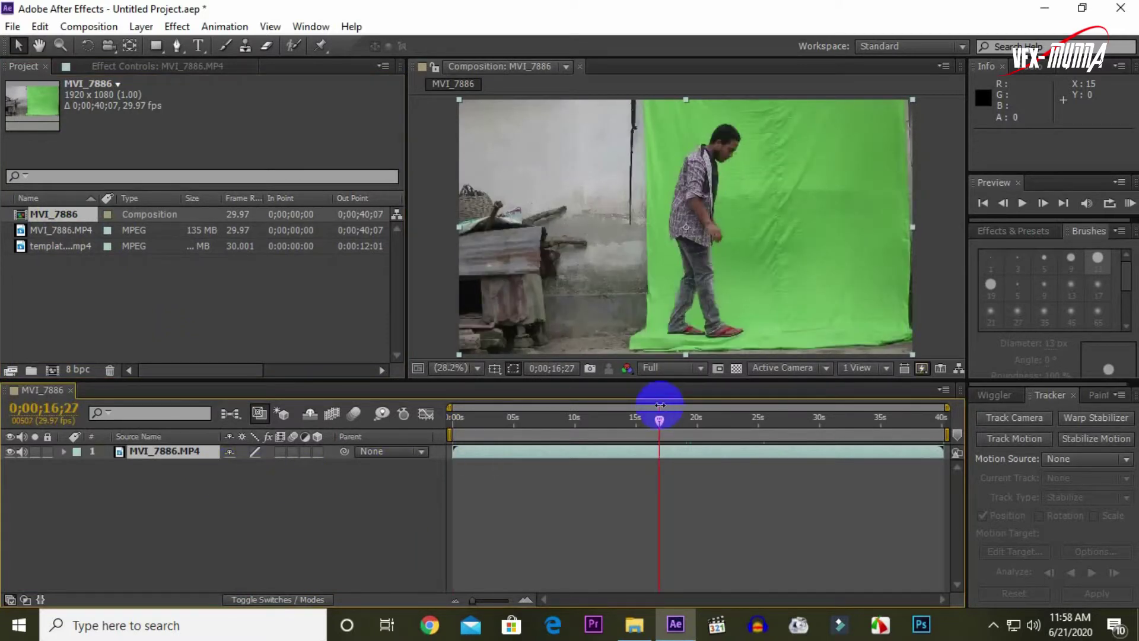
left_click(658, 458)
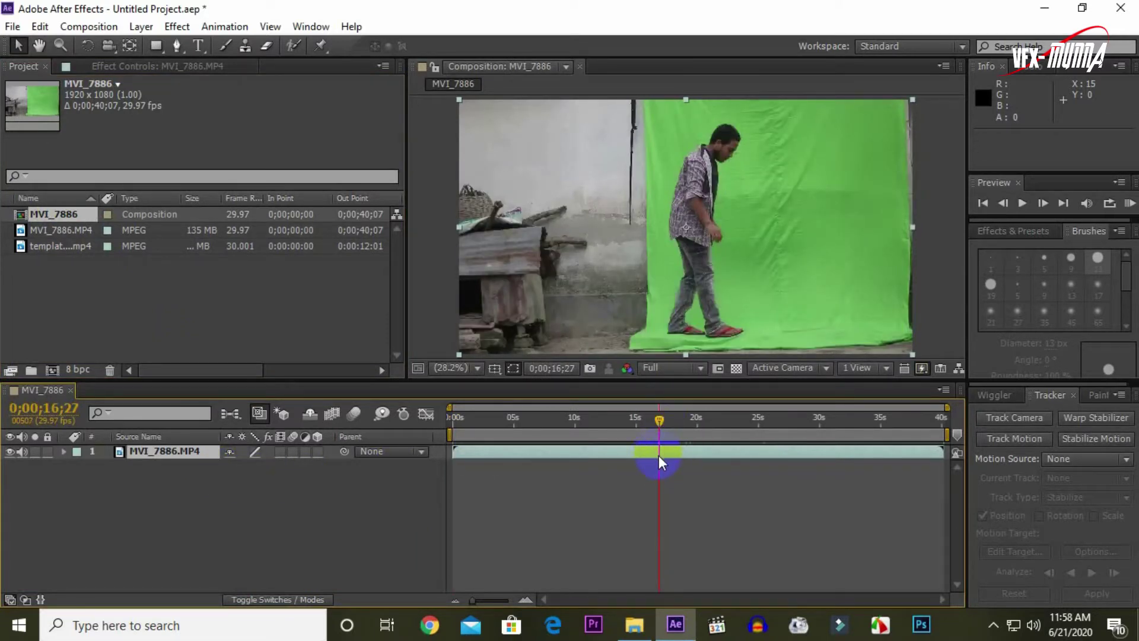
mouse_move(453, 452)
left_mouse_down()
mouse_move(660, 455)
mouse_move(813, 427)
left_mouse_up()
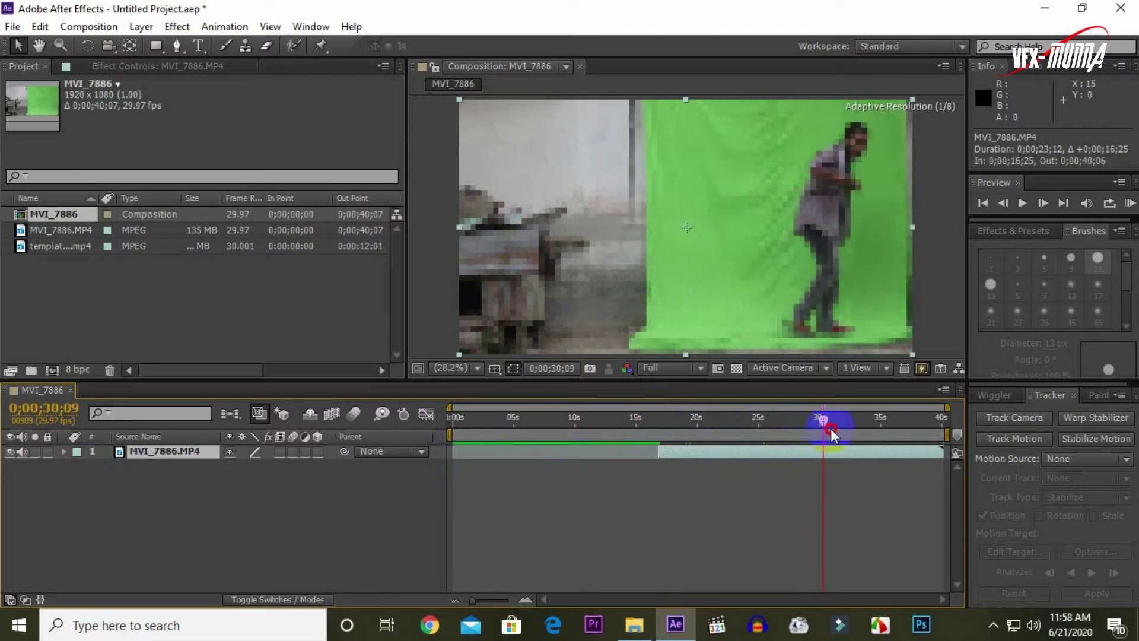
Step: Set the work area to 16;25–31;12 and trim the composition to it
left_click_drag(813, 428, 838, 429)
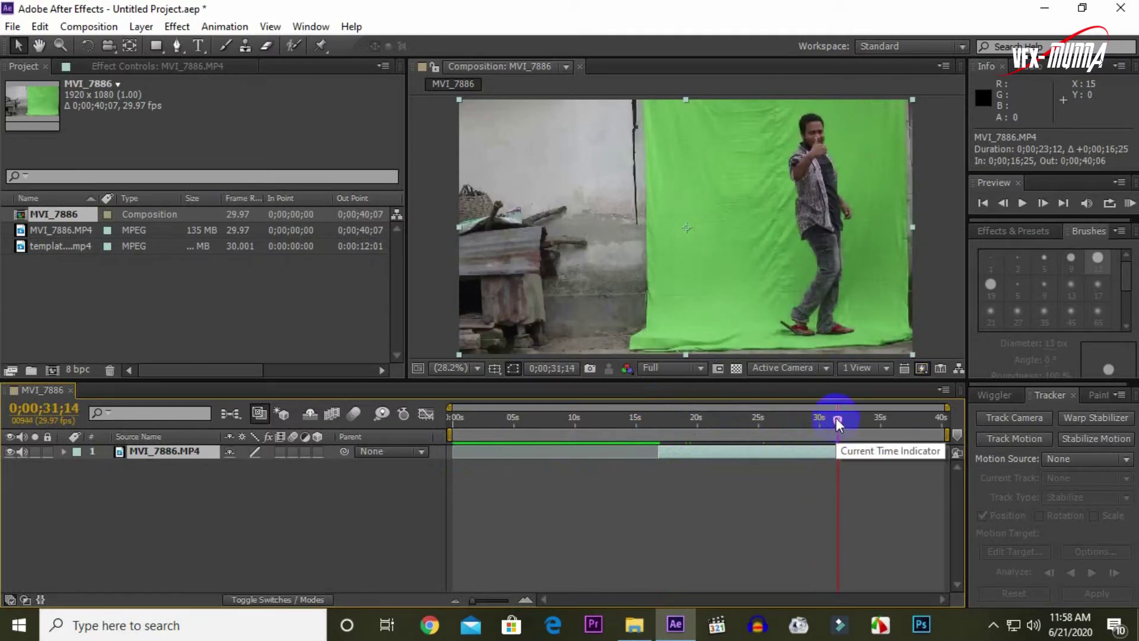
left_click_drag(944, 438, 841, 432)
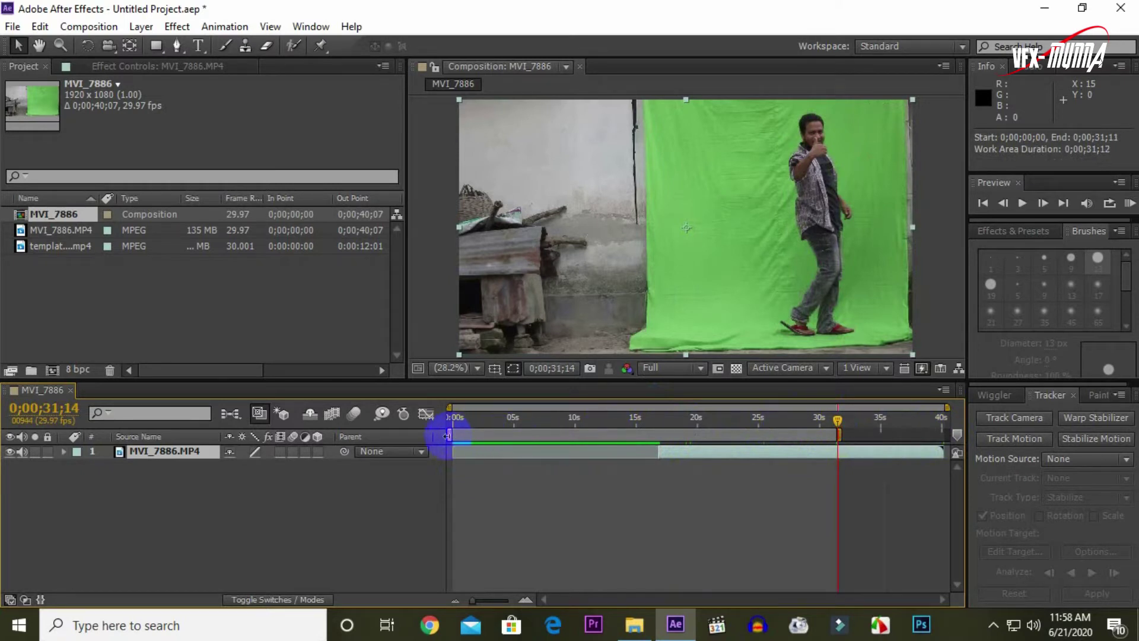
left_click_drag(448, 435, 654, 429)
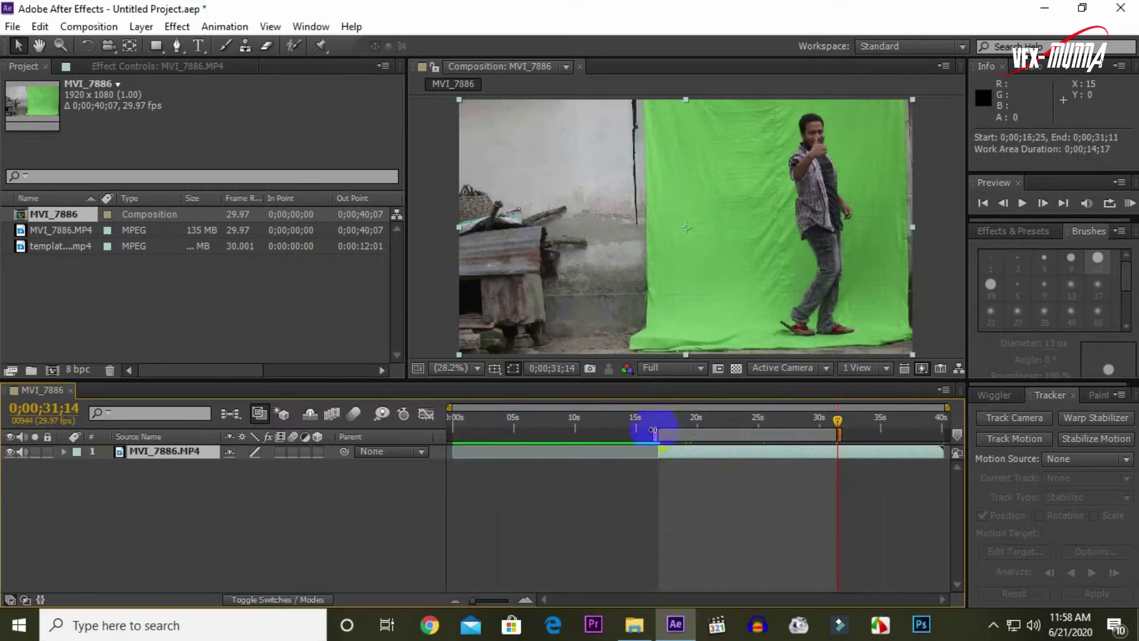
right_click(691, 437)
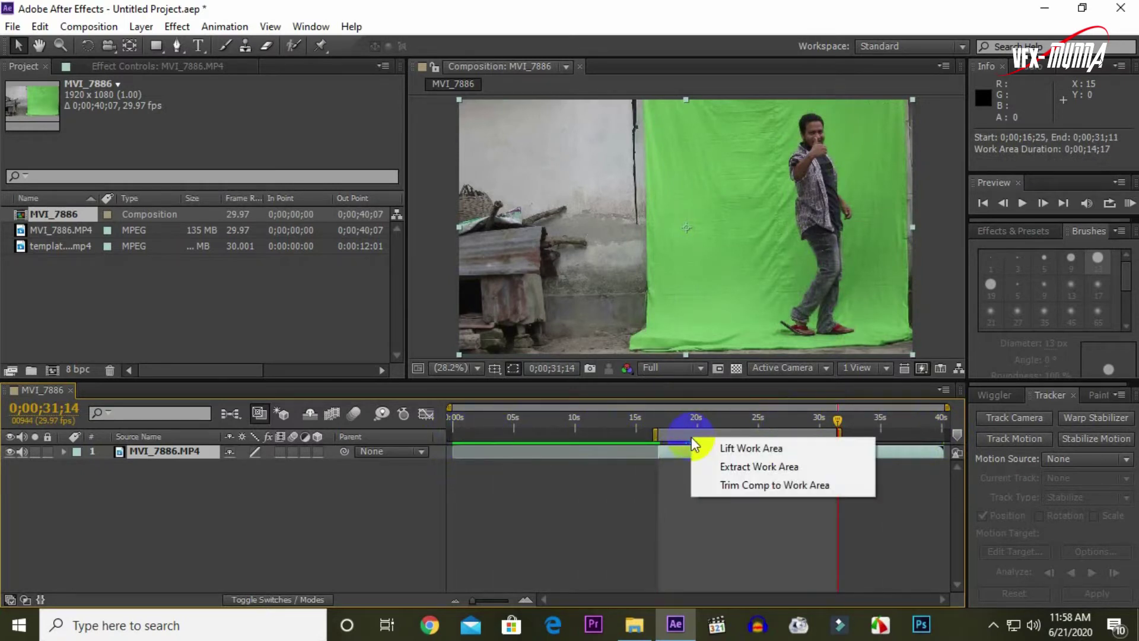
left_click(745, 488)
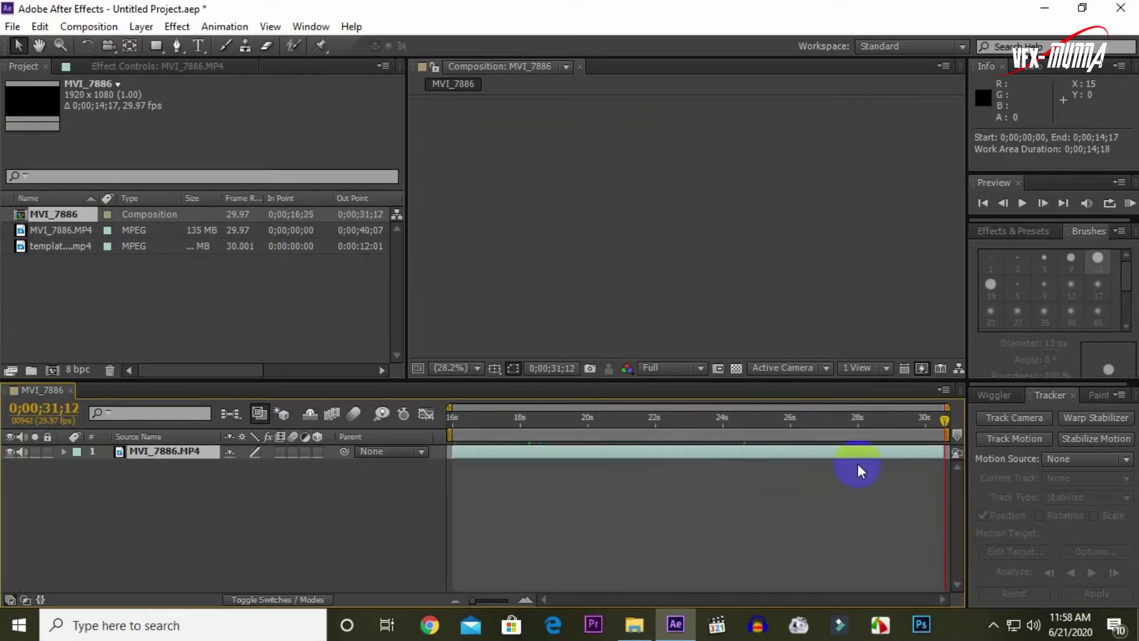
left_click_drag(898, 425, 453, 424)
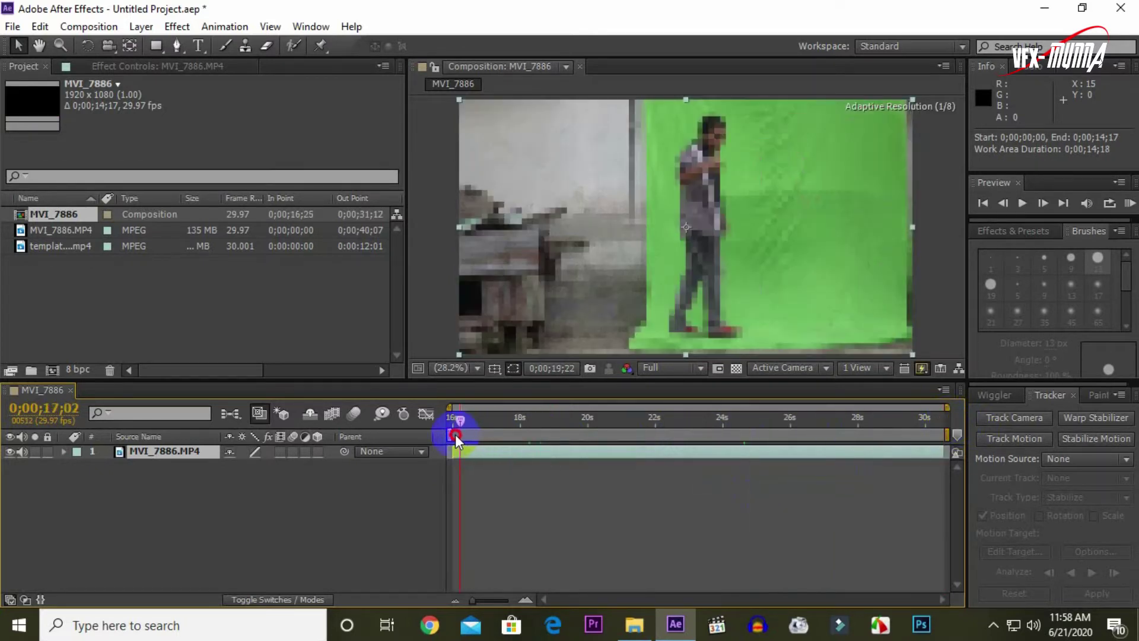
Step: Start a Pen mask at the green screen's bottom-left, tracing its left and top edges
left_click(177, 45)
left_click(638, 346)
left_click(641, 334)
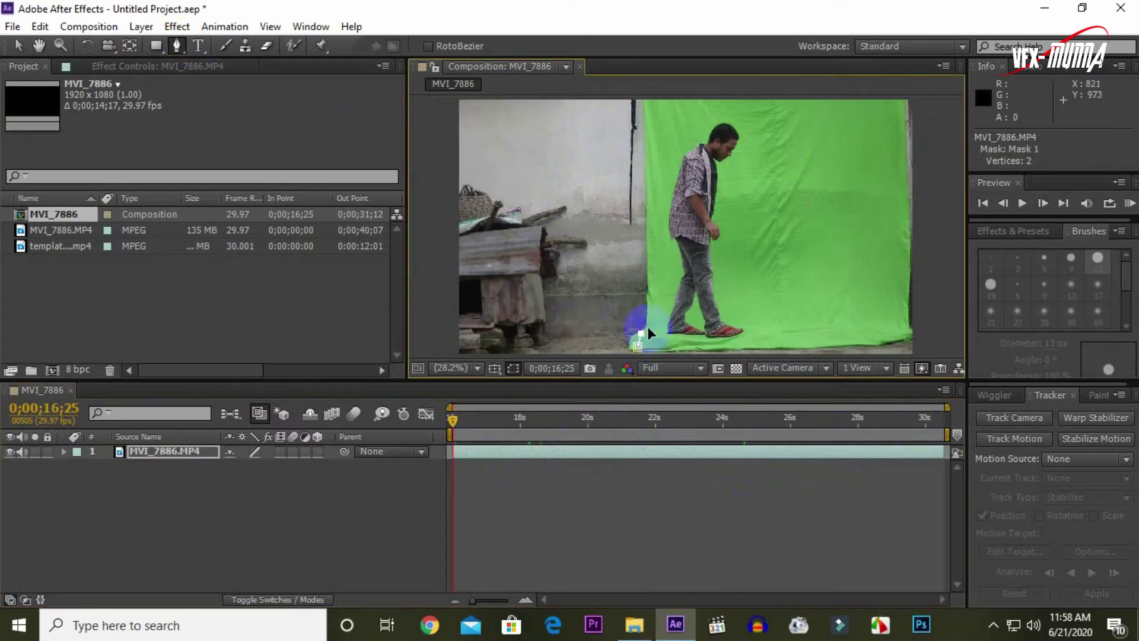
left_click(653, 328)
left_click(650, 226)
left_click(651, 106)
left_click(758, 104)
left_click(899, 103)
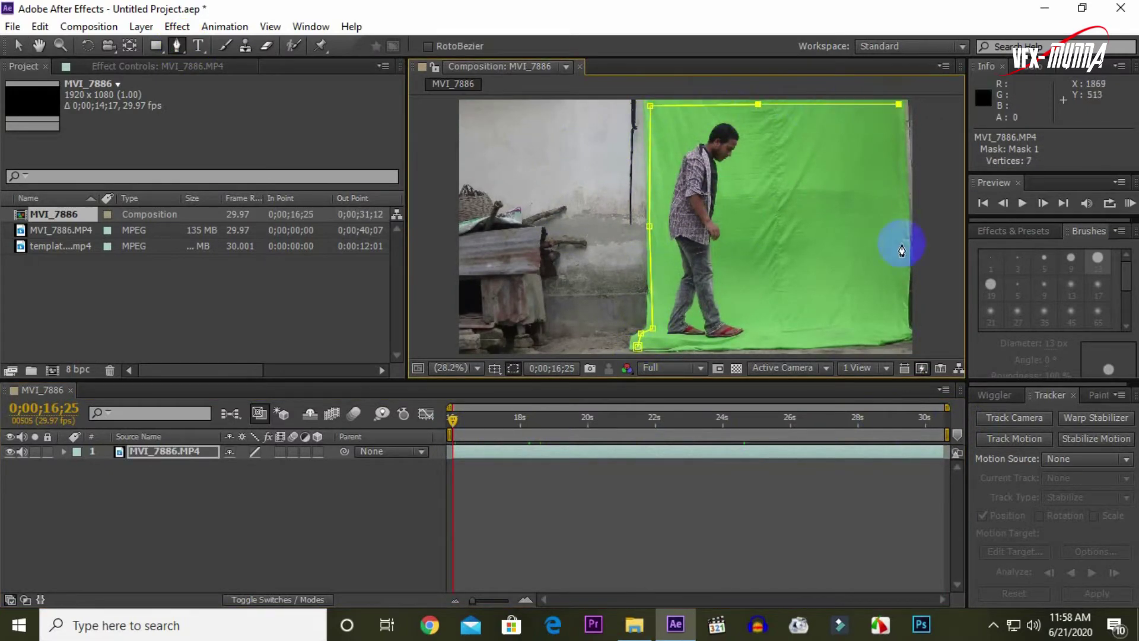
Step: Continue the mask down the right edge and along the bottom, closing it as a 16-point mask
left_click(904, 258)
left_click(905, 326)
left_click(896, 336)
left_click(876, 342)
left_click(841, 340)
left_click(796, 345)
left_click(749, 344)
left_click(693, 344)
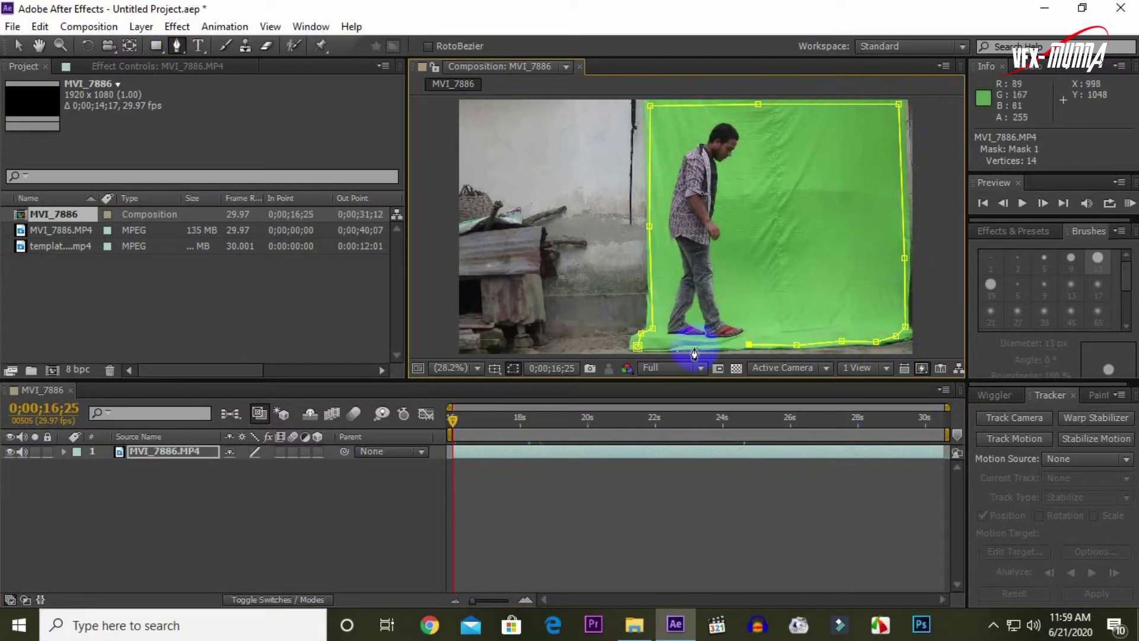
left_click(654, 344)
left_click(638, 347)
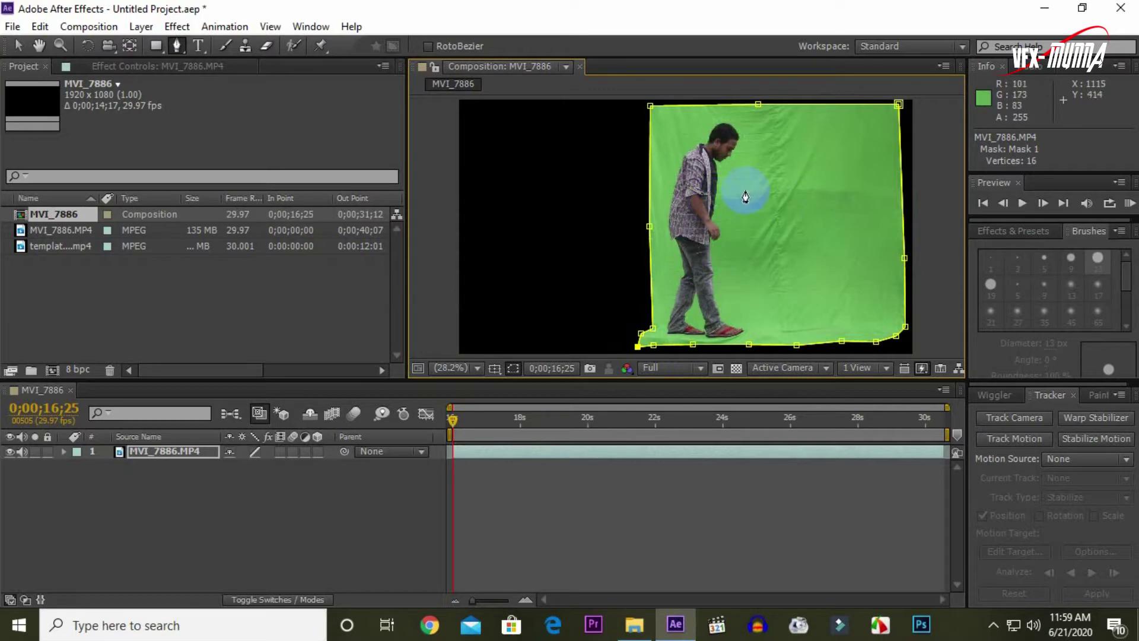
left_click(185, 31)
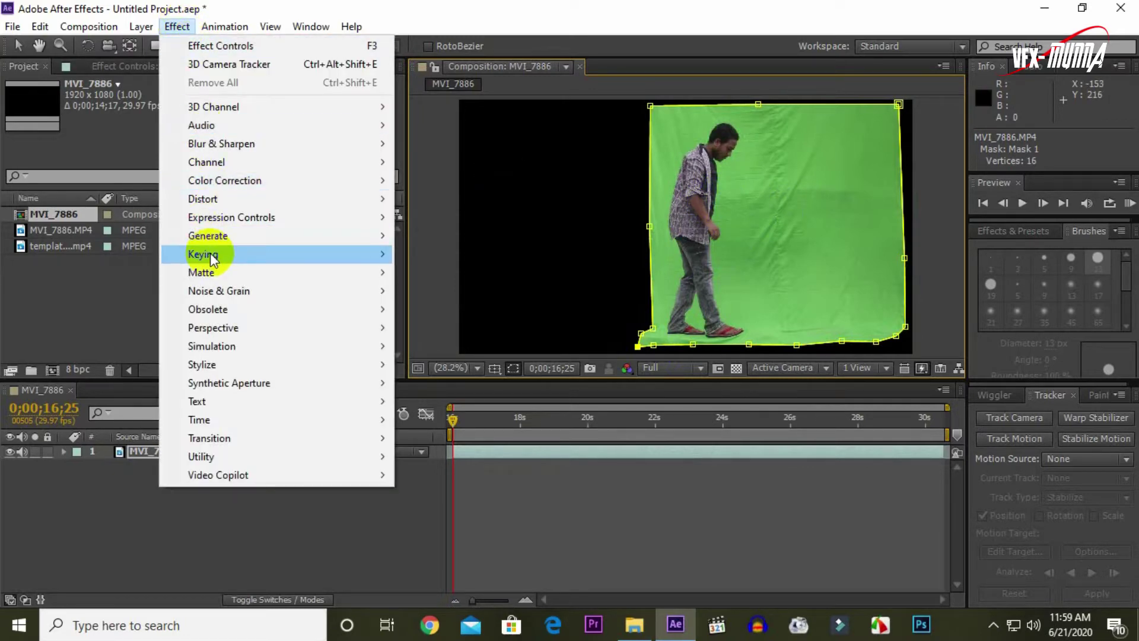
Step: Apply Keylight (1.2) and sample the green screen as the Screen Colour
mouse_move(202, 254)
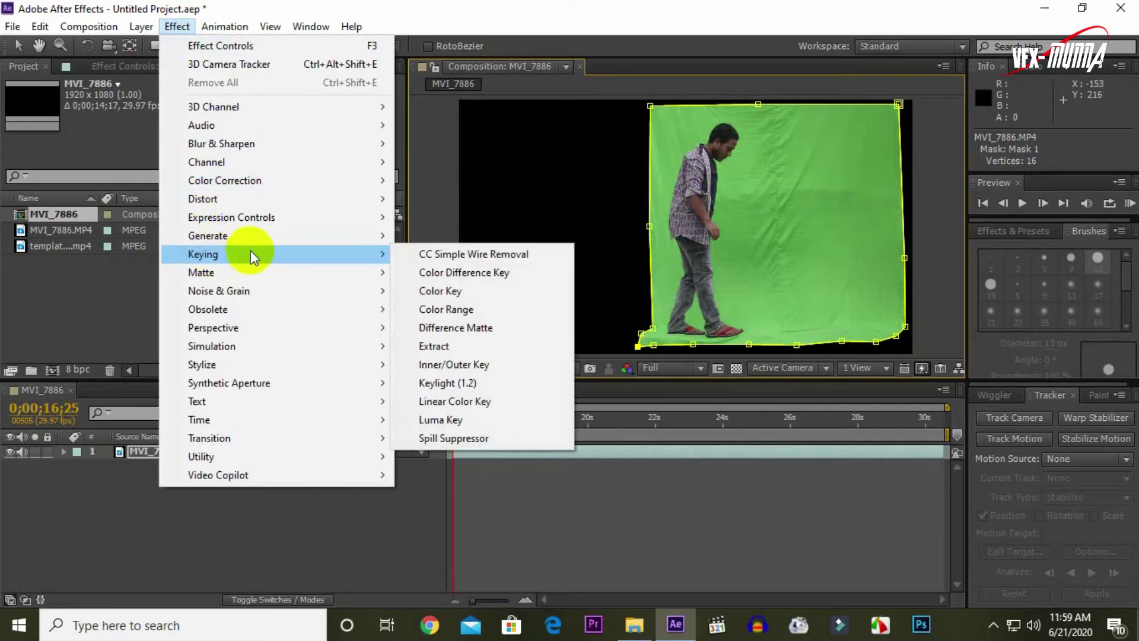
left_click(463, 386)
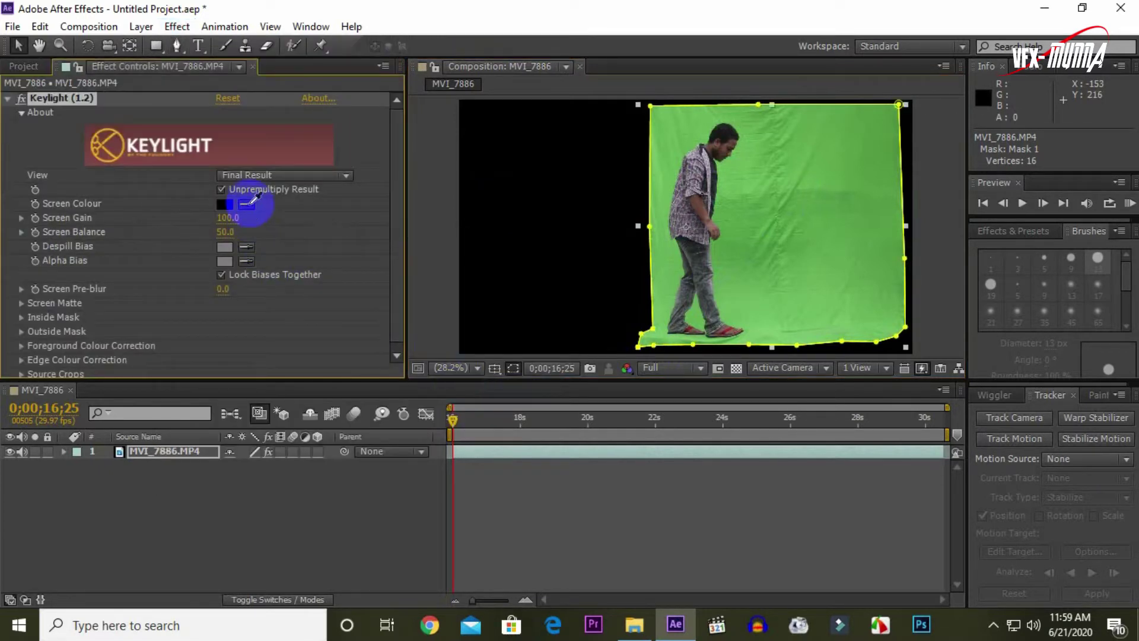
left_click(759, 192)
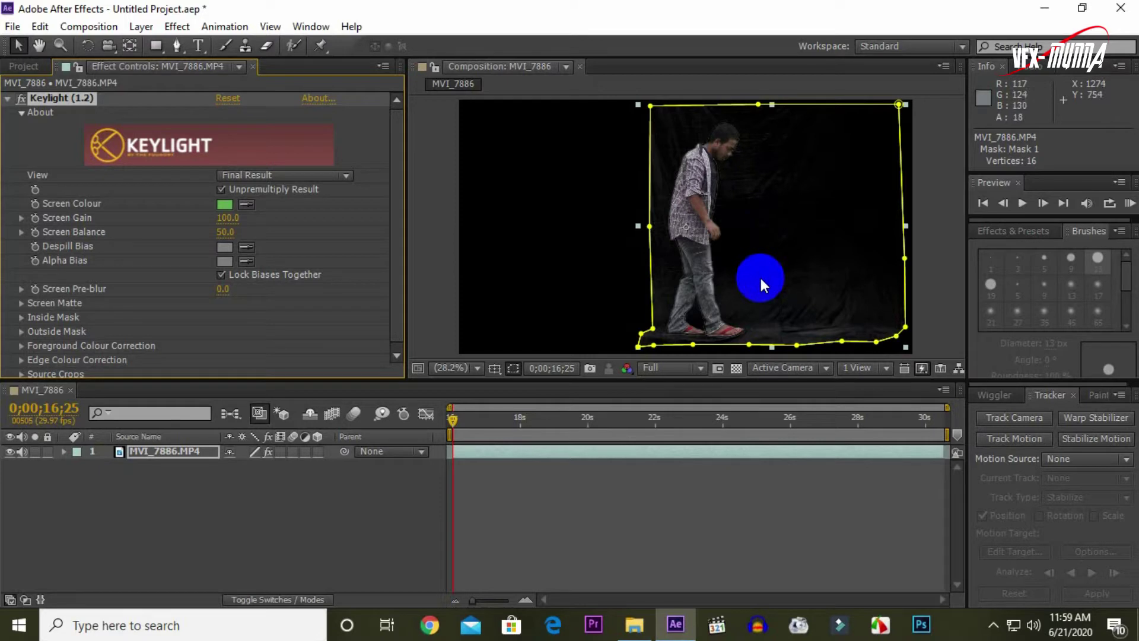
Step: Set Screen Matte Clip Black 26 and Clip White 67, then shift the keyed man left
left_click(21, 302)
scroll(24, 313, "down", 2)
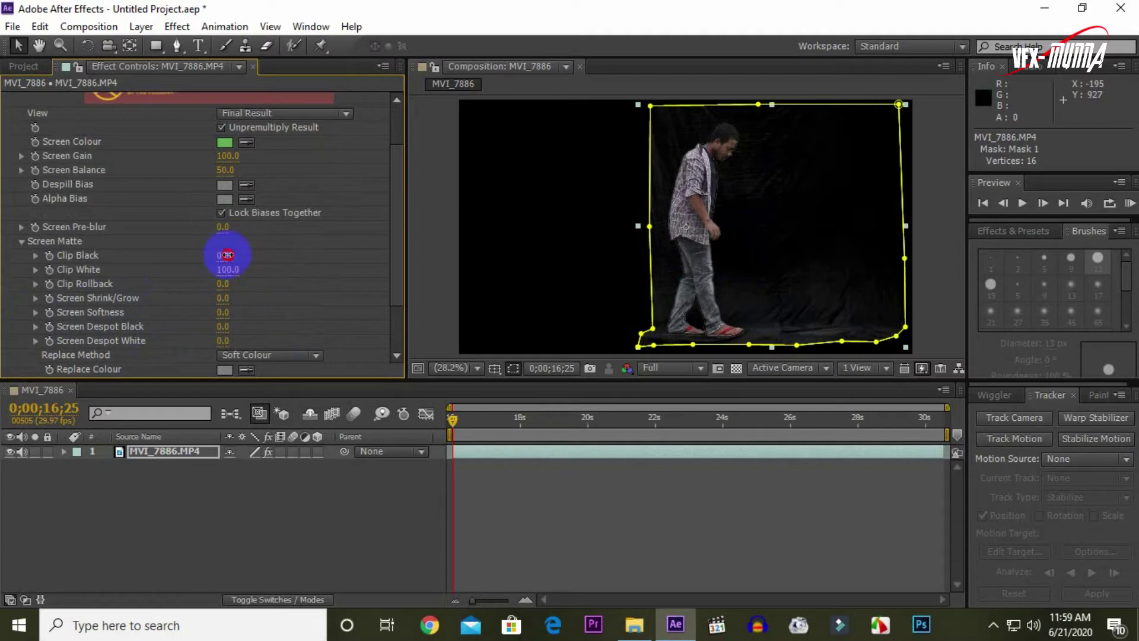
left_click_drag(228, 254, 234, 254)
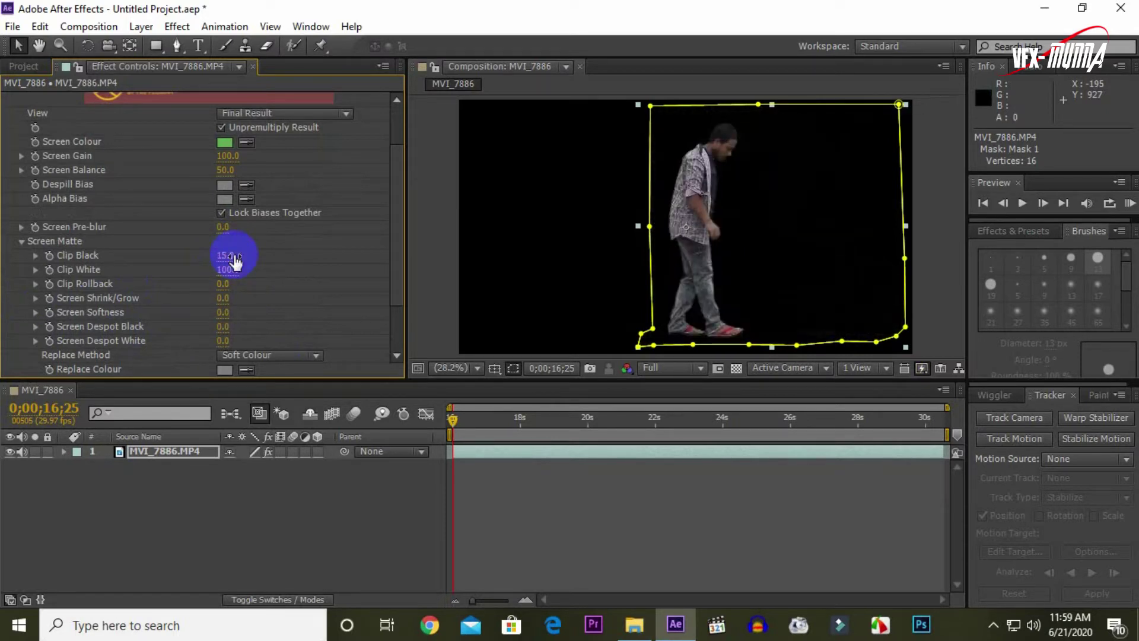
left_click_drag(226, 263, 241, 261)
left_click_drag(773, 222, 636, 228)
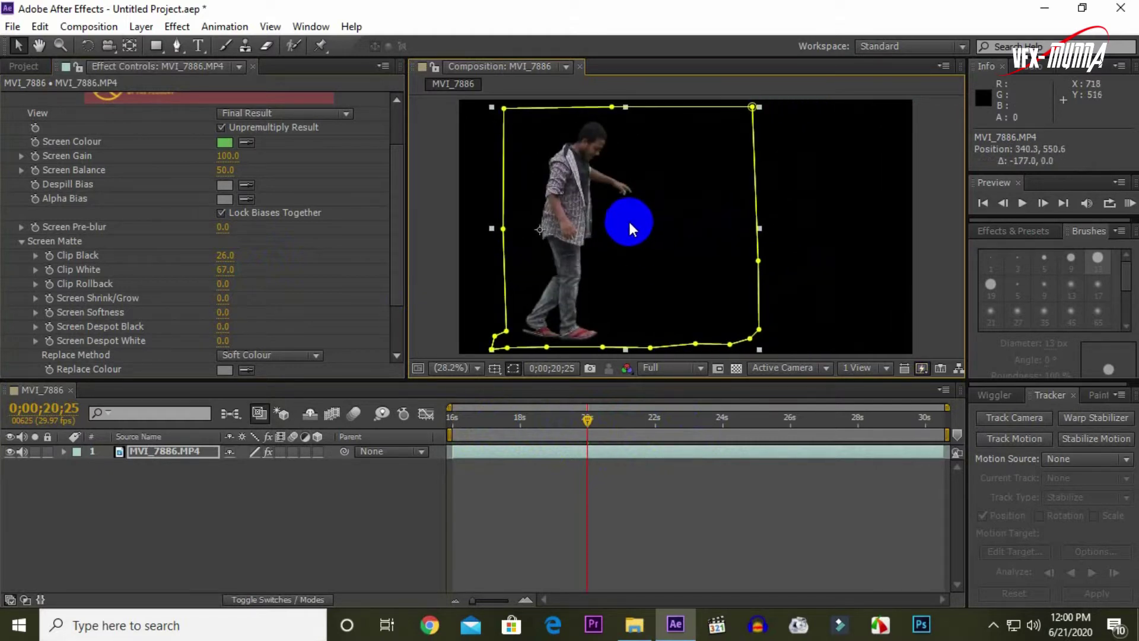
left_click(13, 68)
left_click(62, 247)
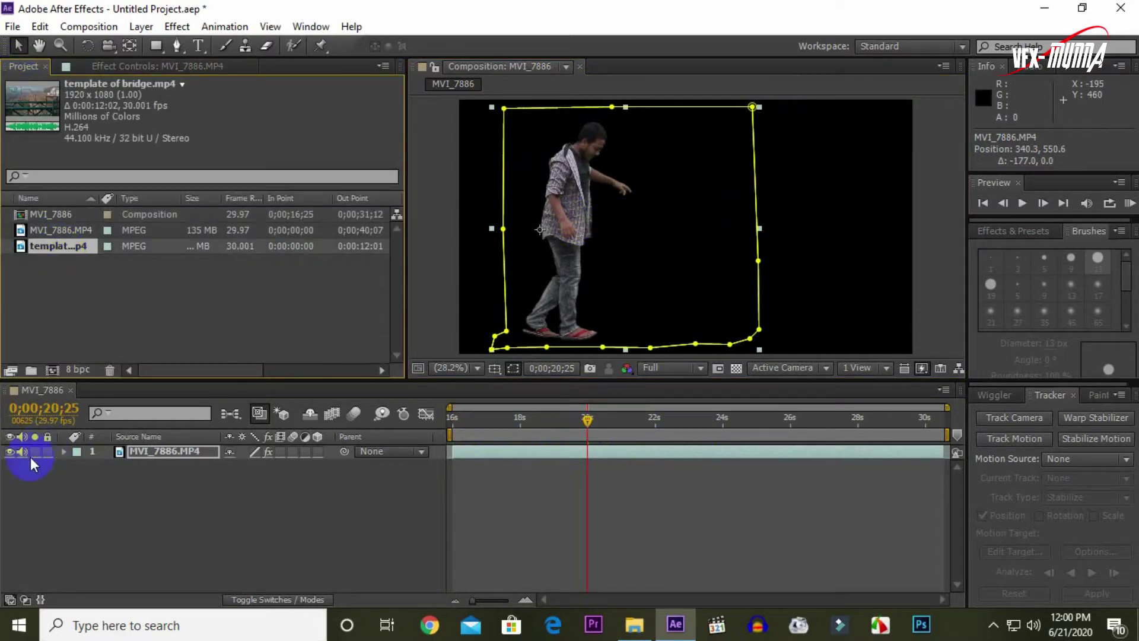
left_click(11, 452)
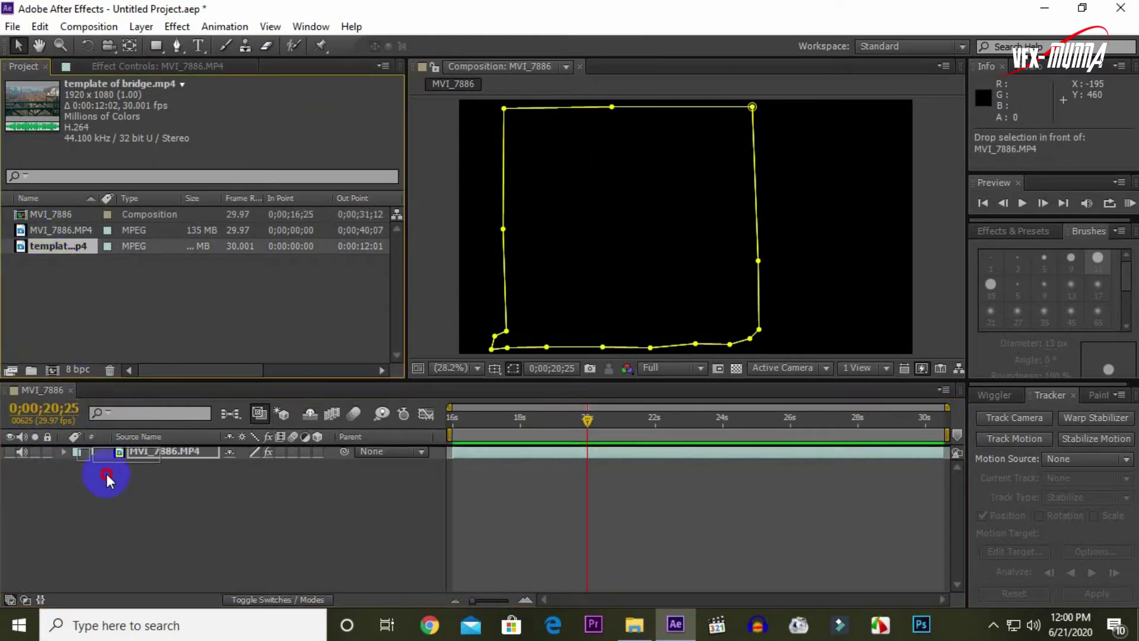
left_click_drag(42, 248, 108, 479)
left_click(698, 244)
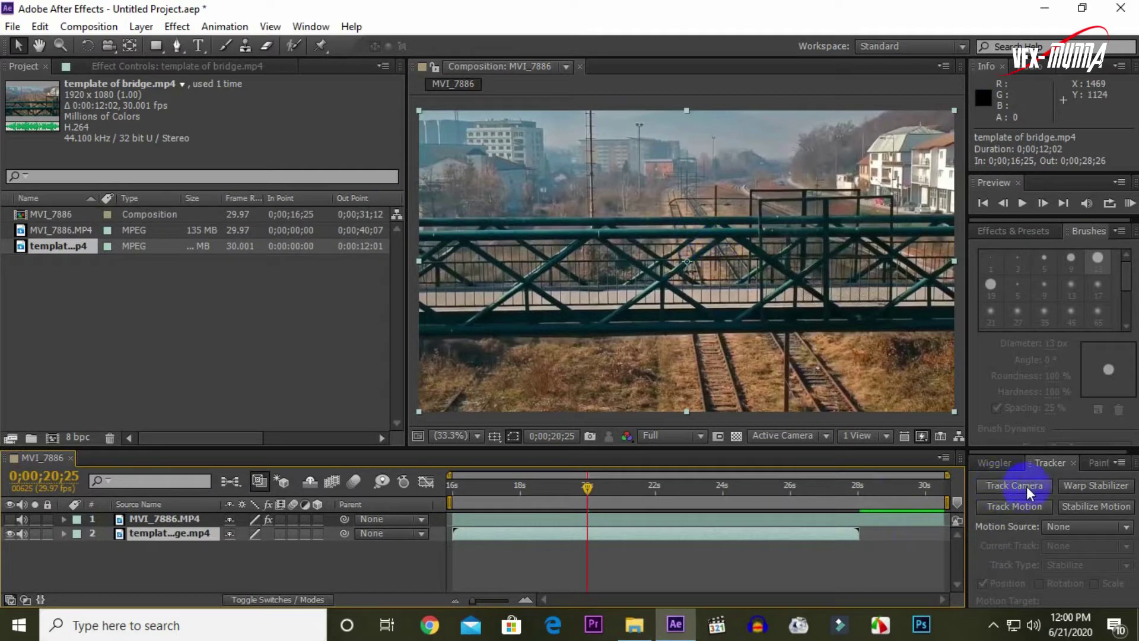
left_click(314, 26)
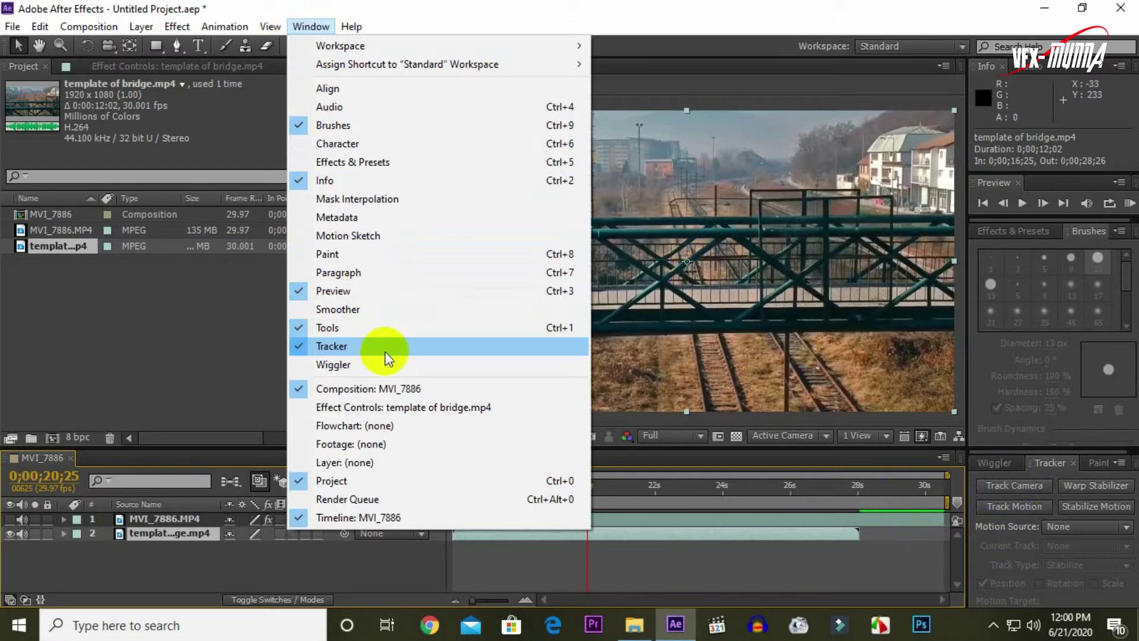
left_click(848, 533)
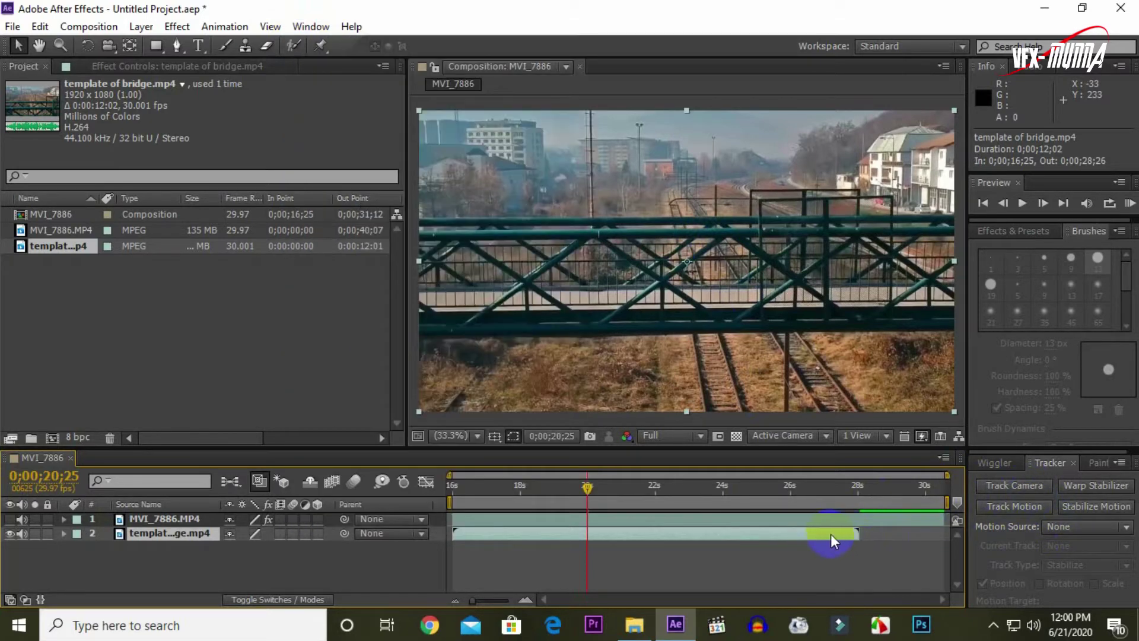
Step: Camera-track the bridge clip and create Track Null 1 and a camera from railing track points
left_click(1016, 488)
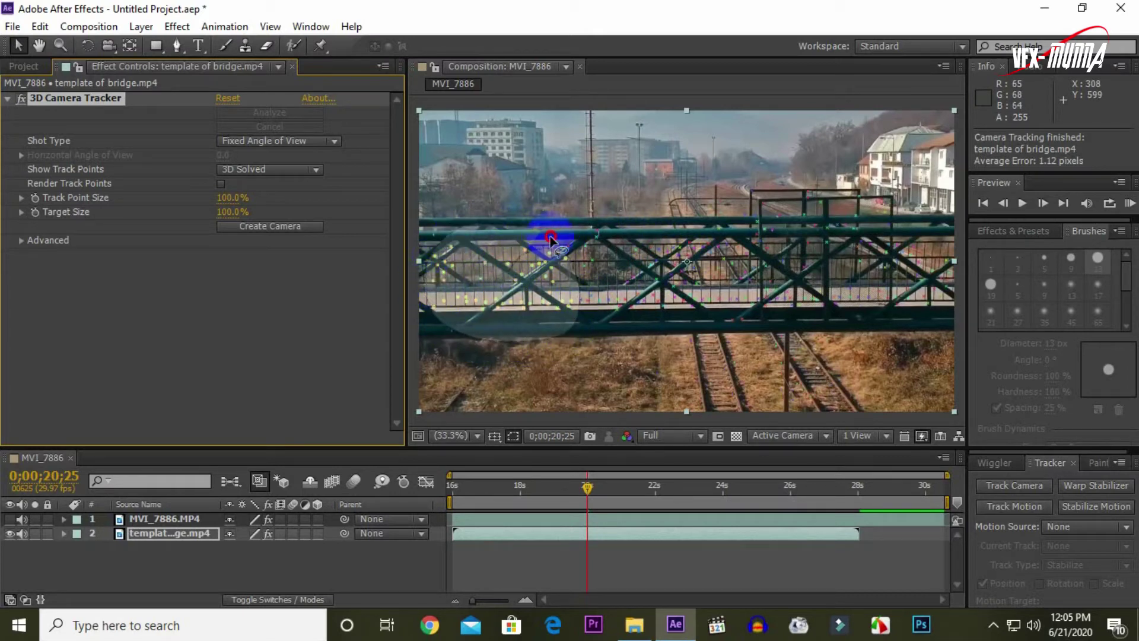
left_click(557, 262)
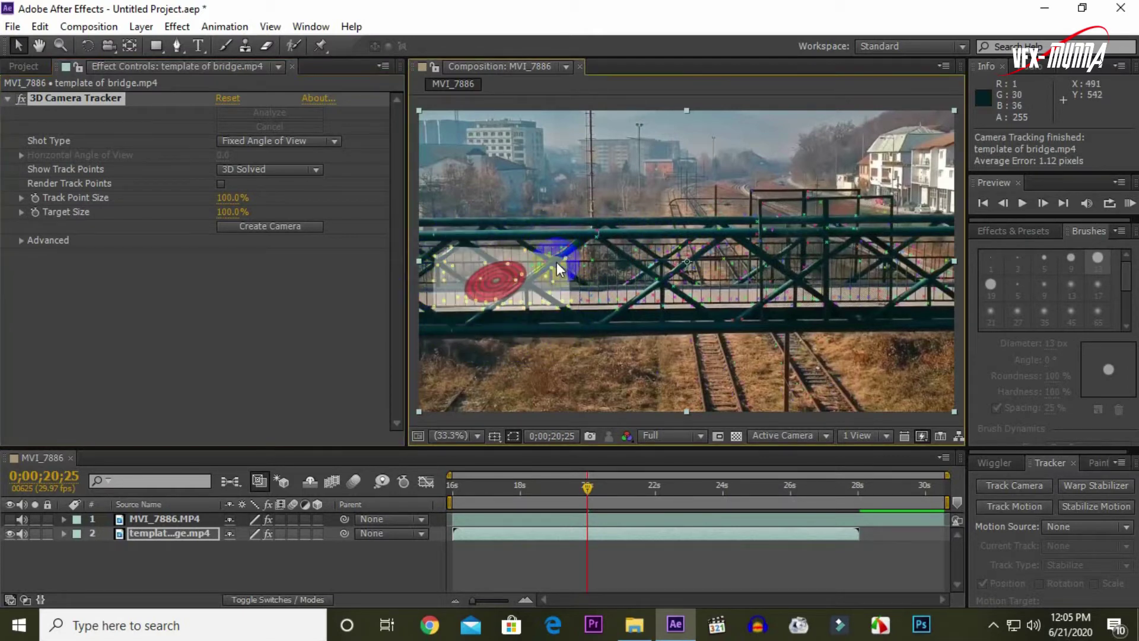
right_click(498, 286)
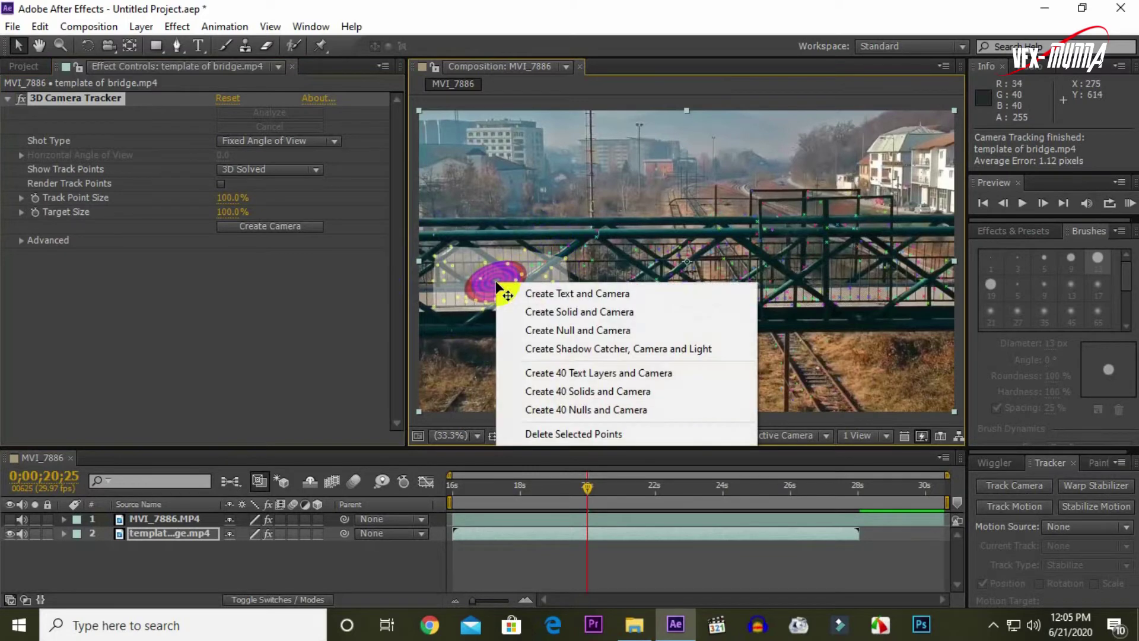
left_click(555, 329)
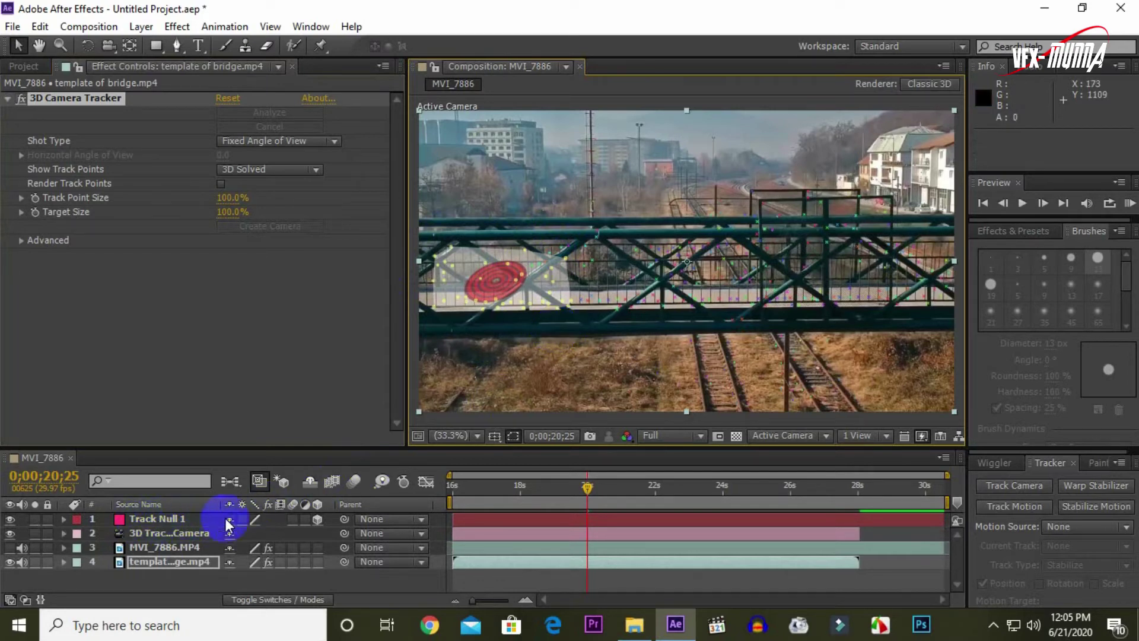
Step: Expand Track Null 1's Transform properties and frame the null at 50% magnification
left_click(521, 522)
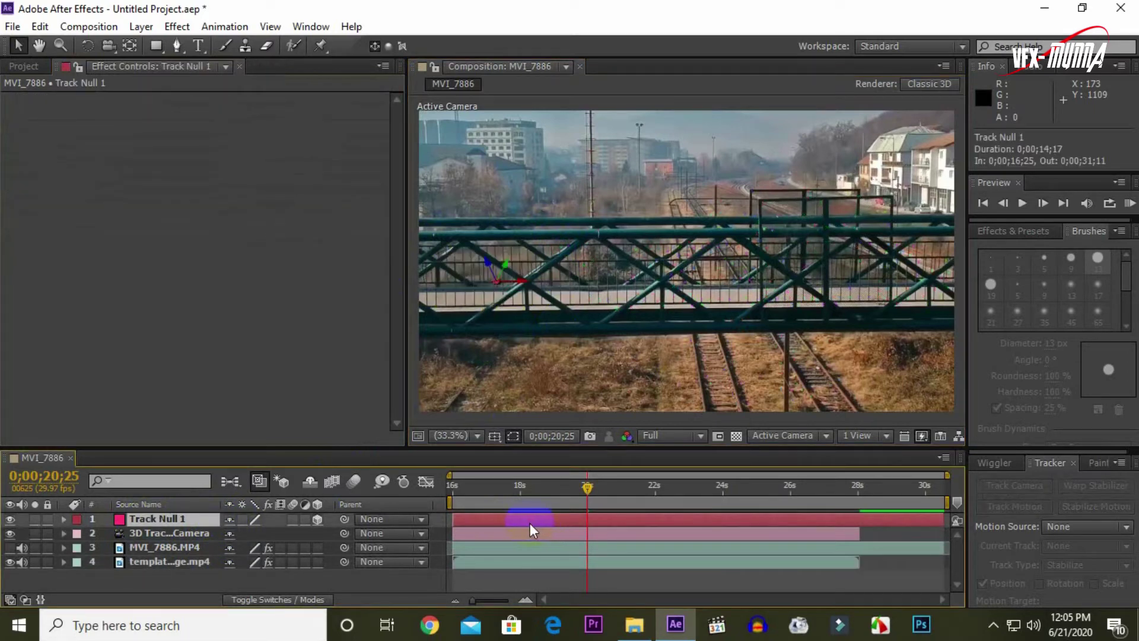
left_click(65, 518)
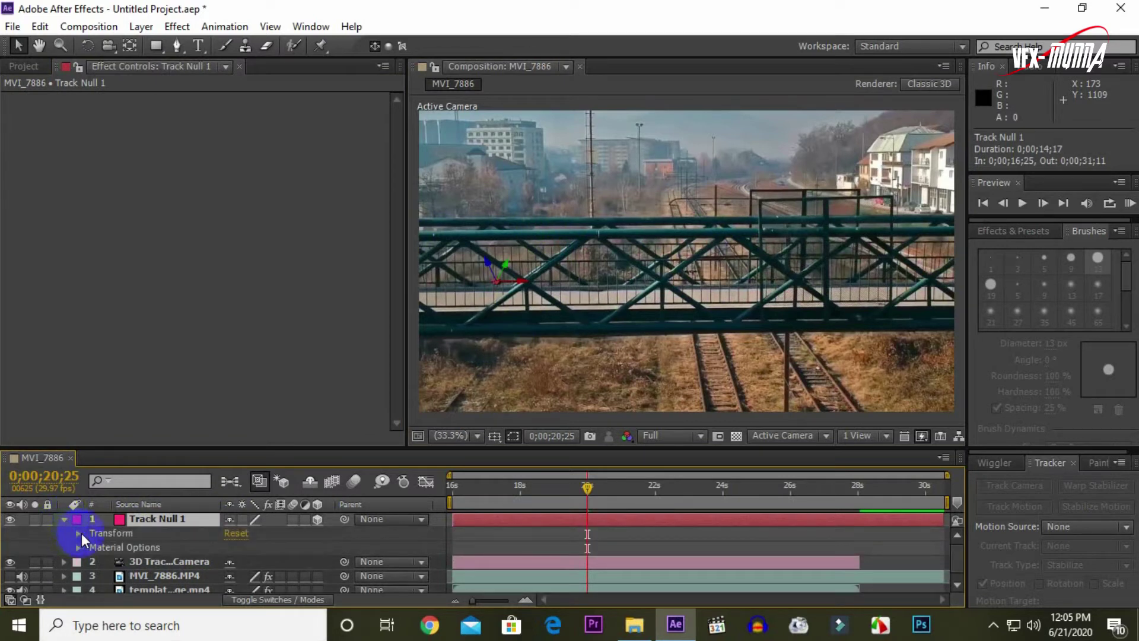
left_click(79, 533)
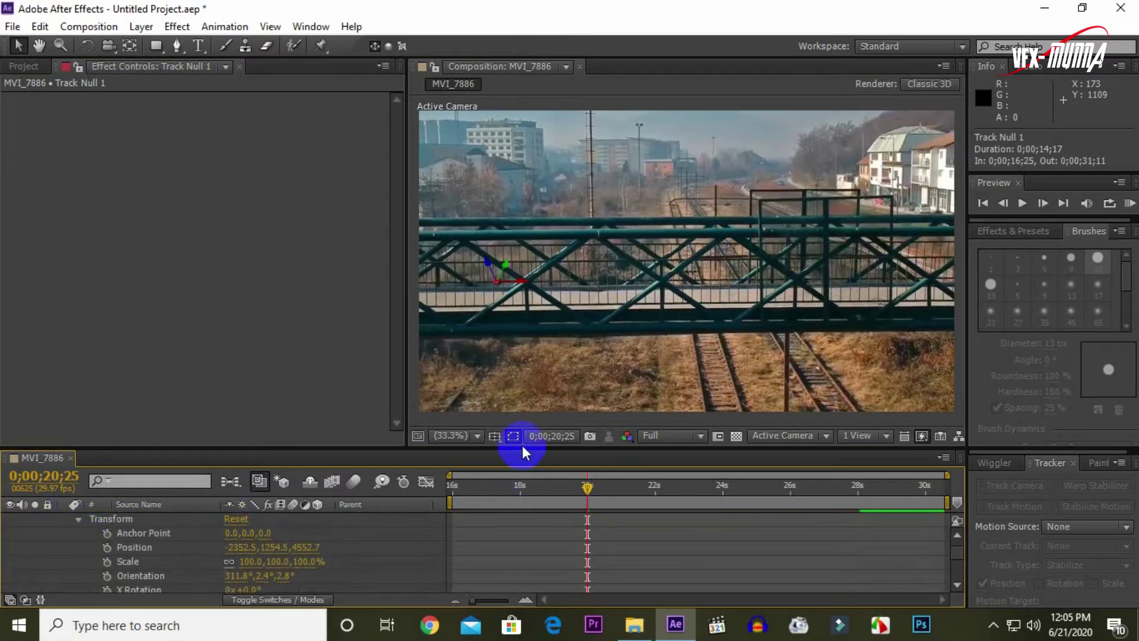
mouse_move(522, 446)
left_mouse_down()
mouse_move(552, 350)
mouse_move(553, 360)
left_mouse_up()
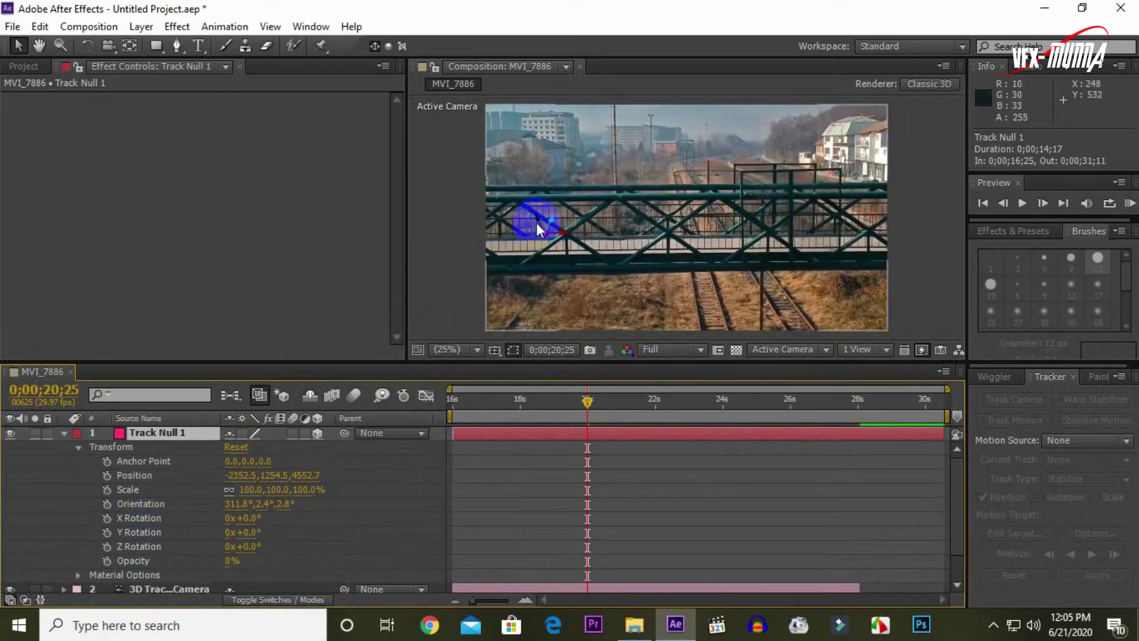
key("period")
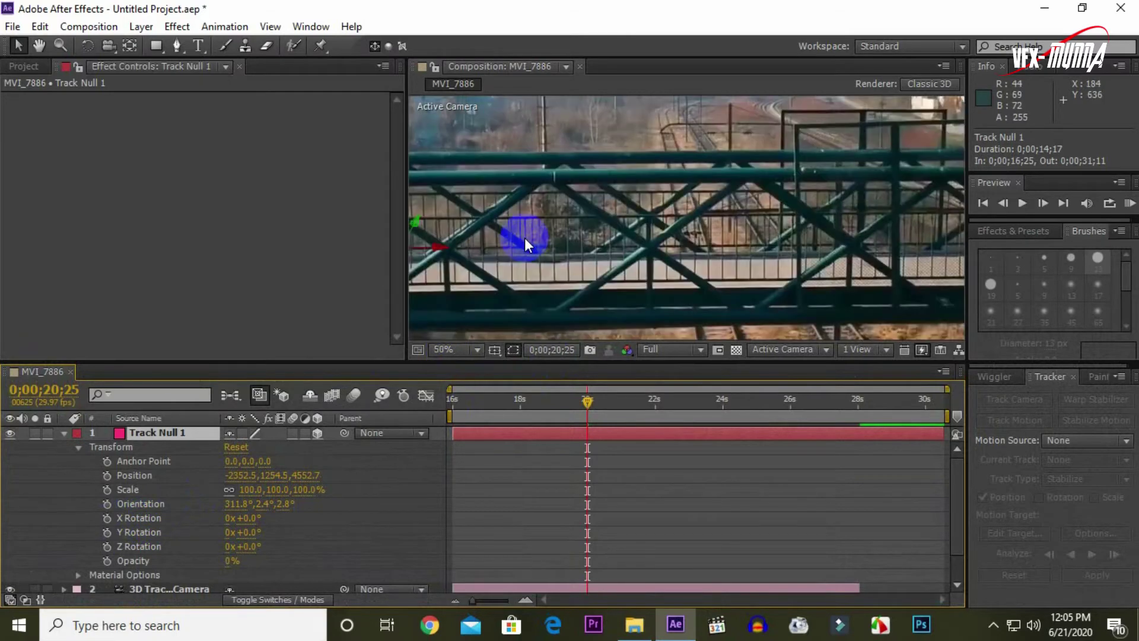
key("h")
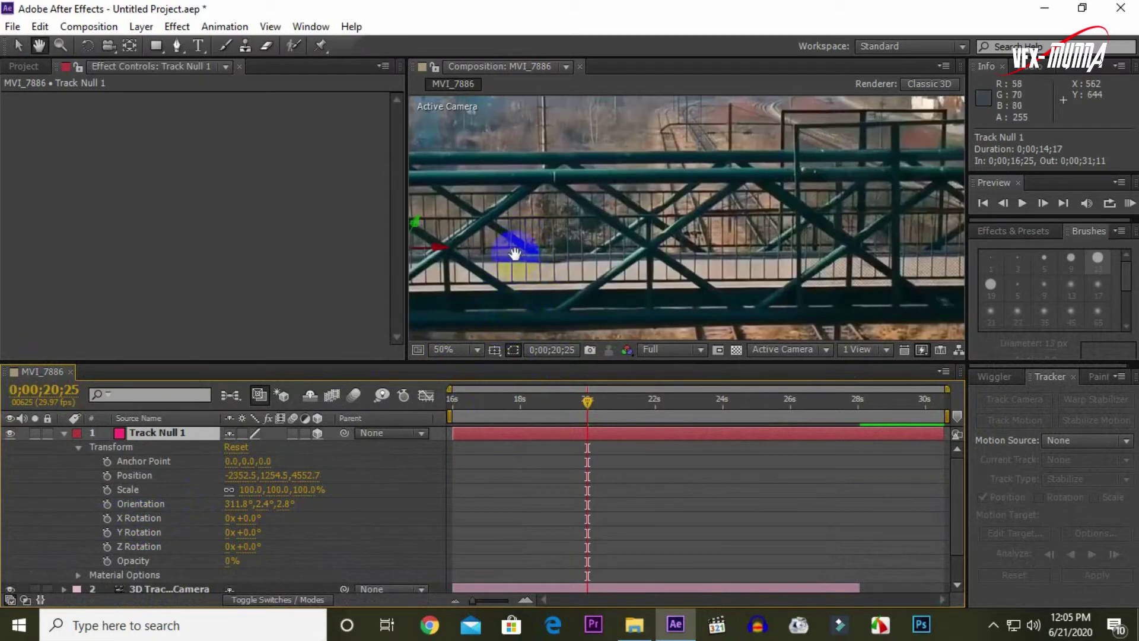
left_click_drag(509, 247, 633, 249)
key("v")
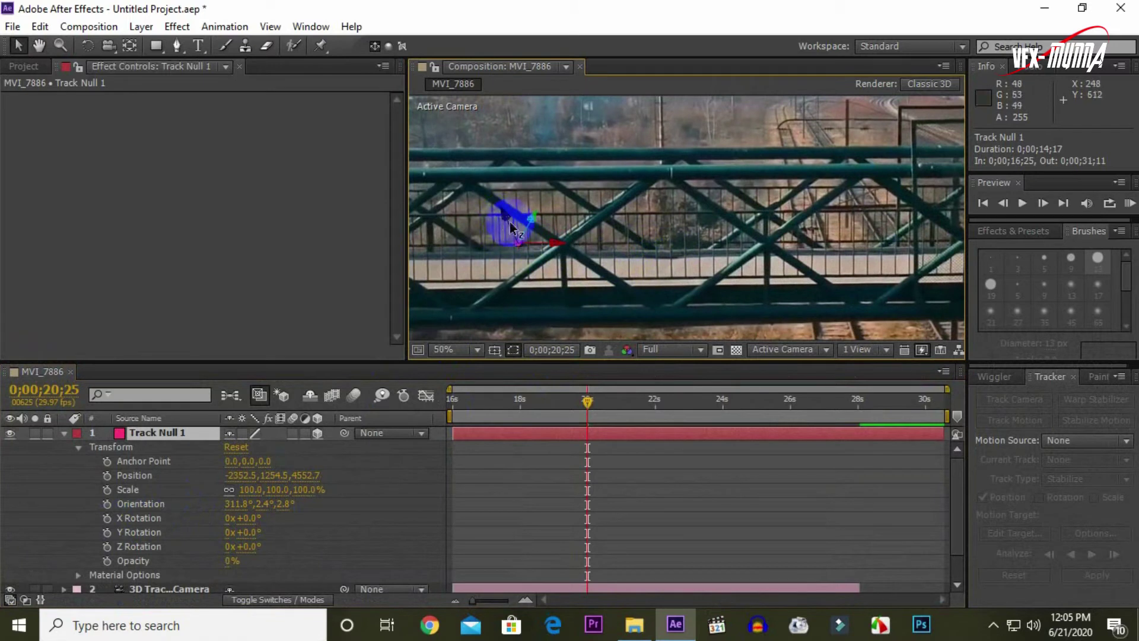
Step: Rotate Track Null 1 to X -5x-311° and Y -28°
left_click(197, 490)
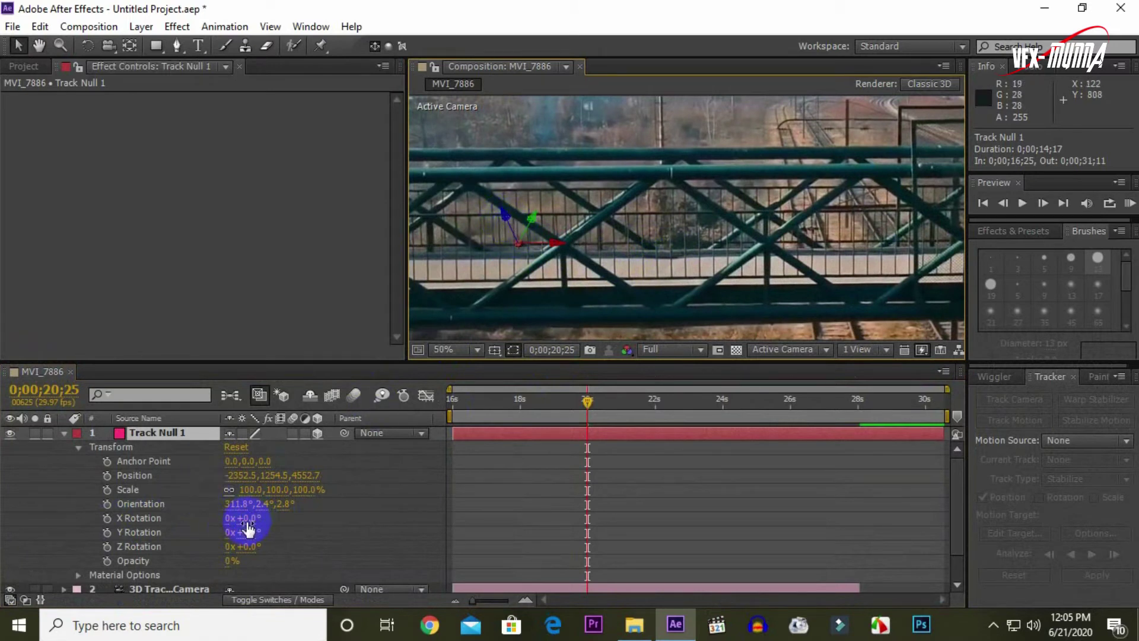
left_click_drag(249, 524, 282, 507)
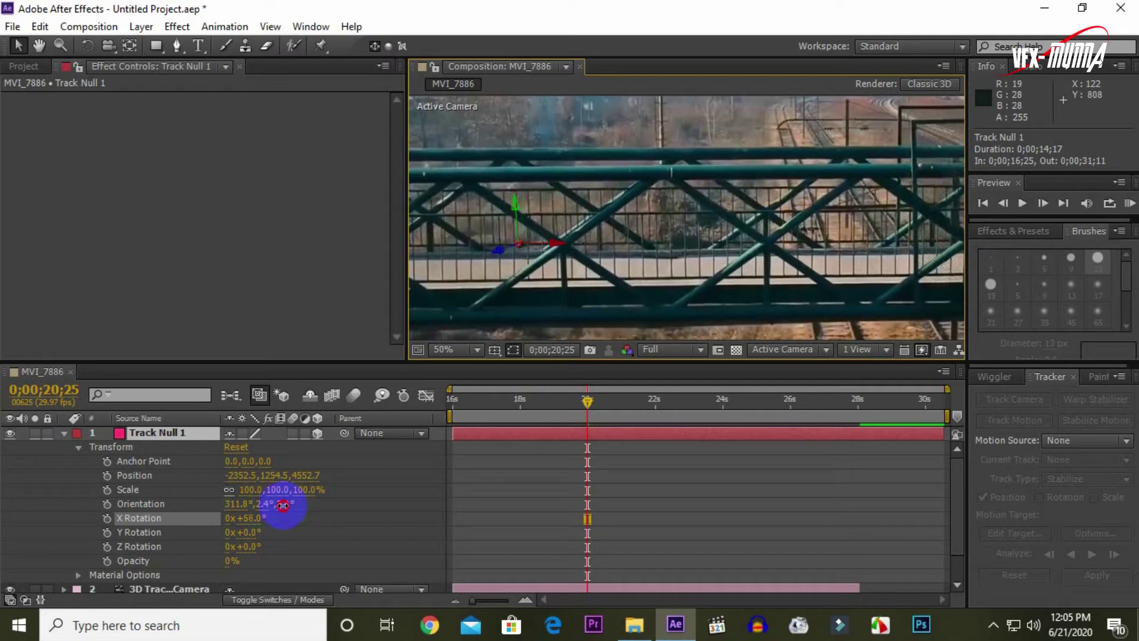
mouse_move(282, 506)
left_mouse_down()
mouse_move(249, 532)
mouse_move(263, 530)
mouse_move(241, 531)
left_mouse_up()
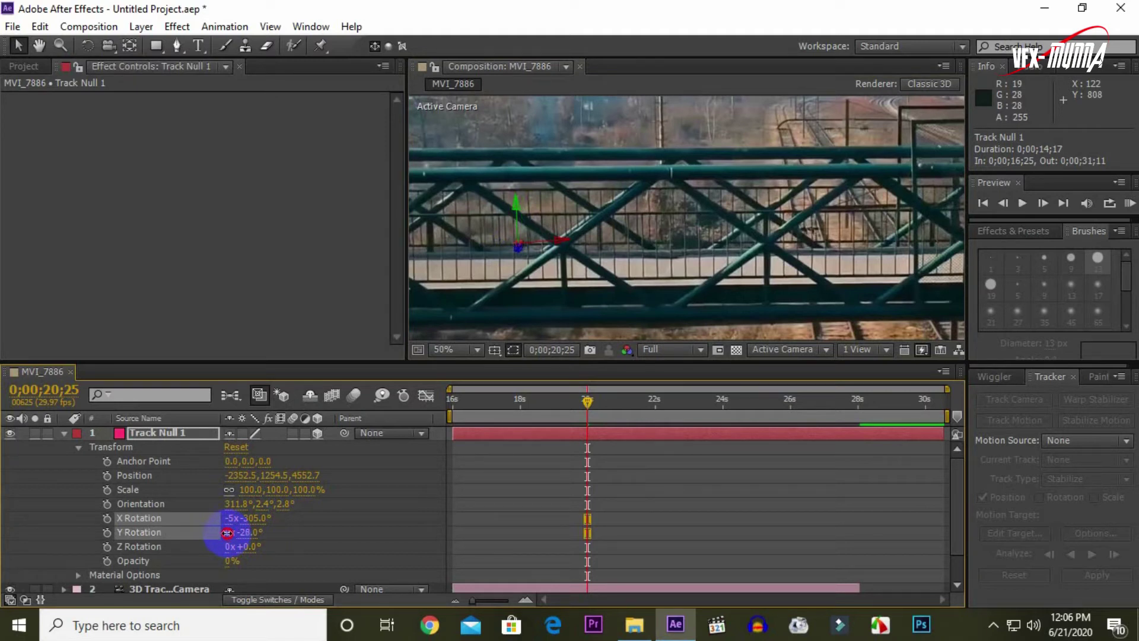
left_click_drag(229, 518, 225, 518)
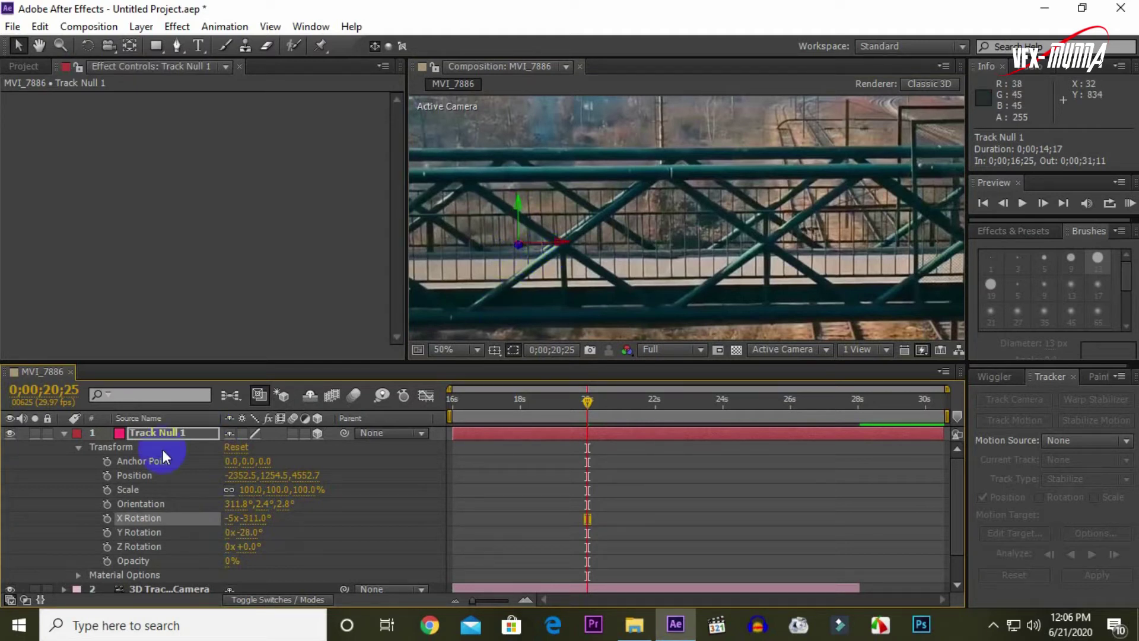
left_click(65, 435)
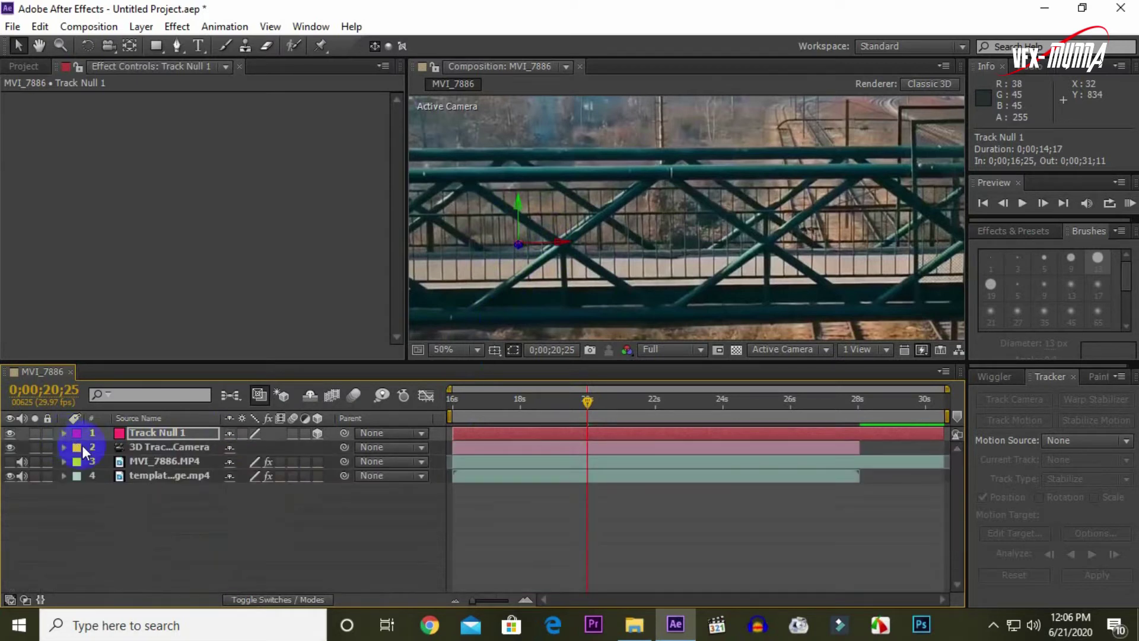
Step: Show the keyed MVI_7886 layer at Fit from 16;25 and parent it to Track Null 1
left_click(132, 463)
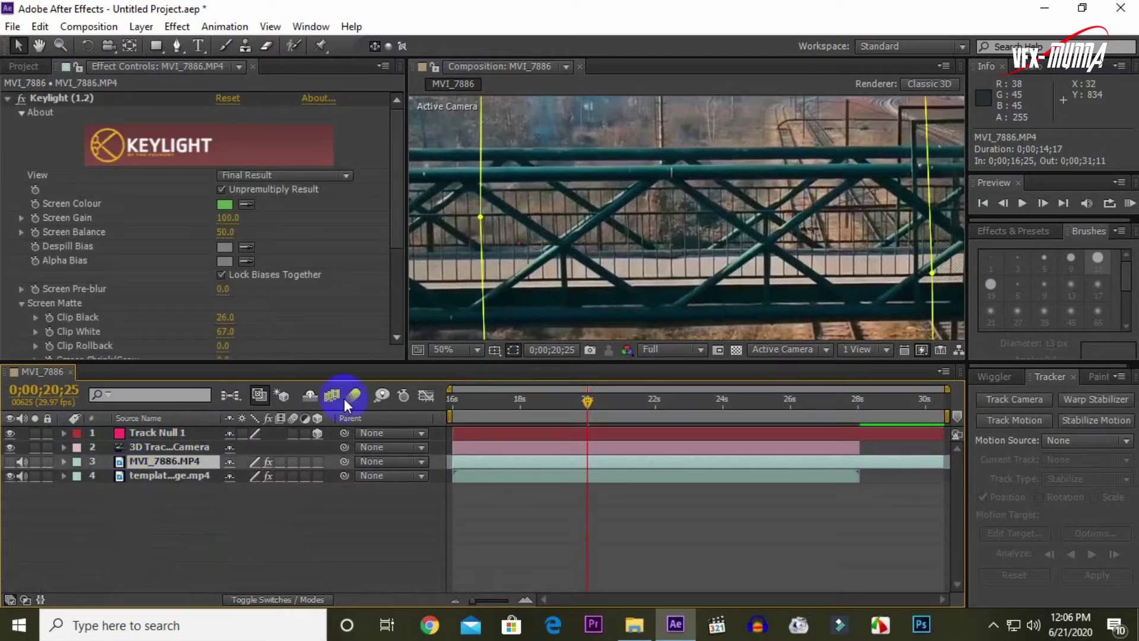
left_click(439, 354)
left_click(499, 52)
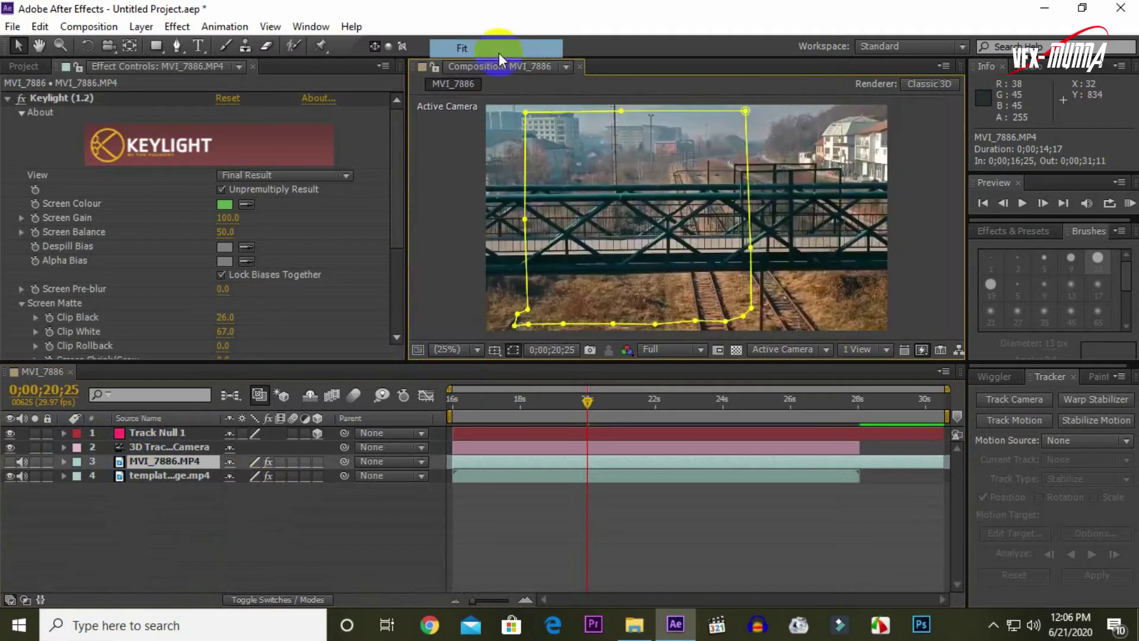
left_click(9, 462)
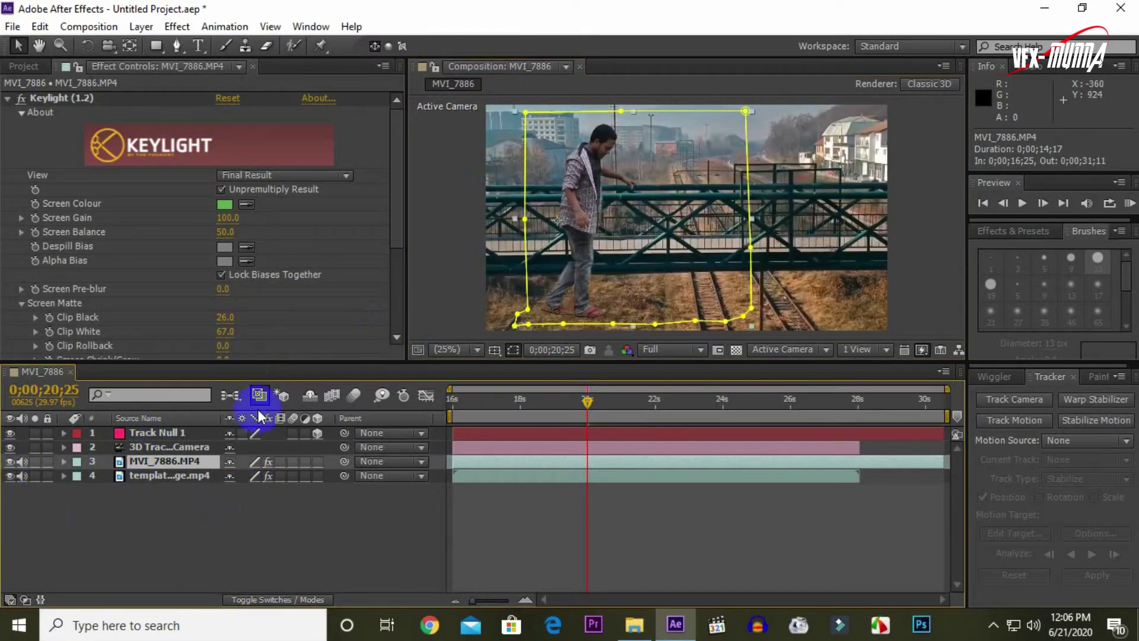
left_click(453, 409)
left_click(450, 410)
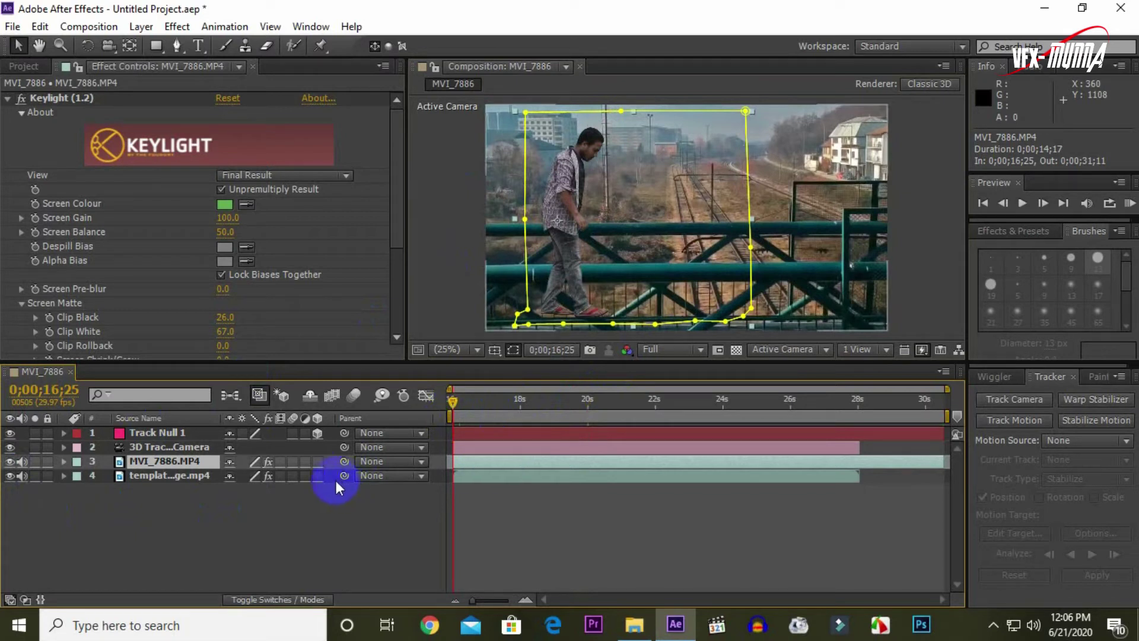
left_click_drag(344, 461, 192, 438)
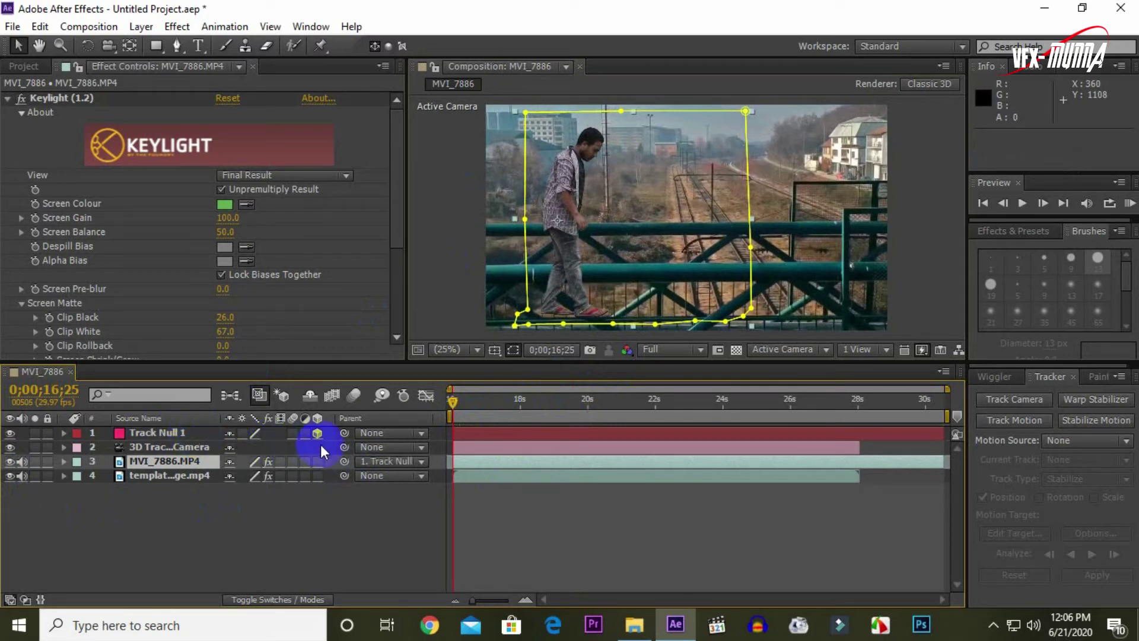
Step: Make the walking man layer 3D and expand its Transform properties
left_click(319, 461)
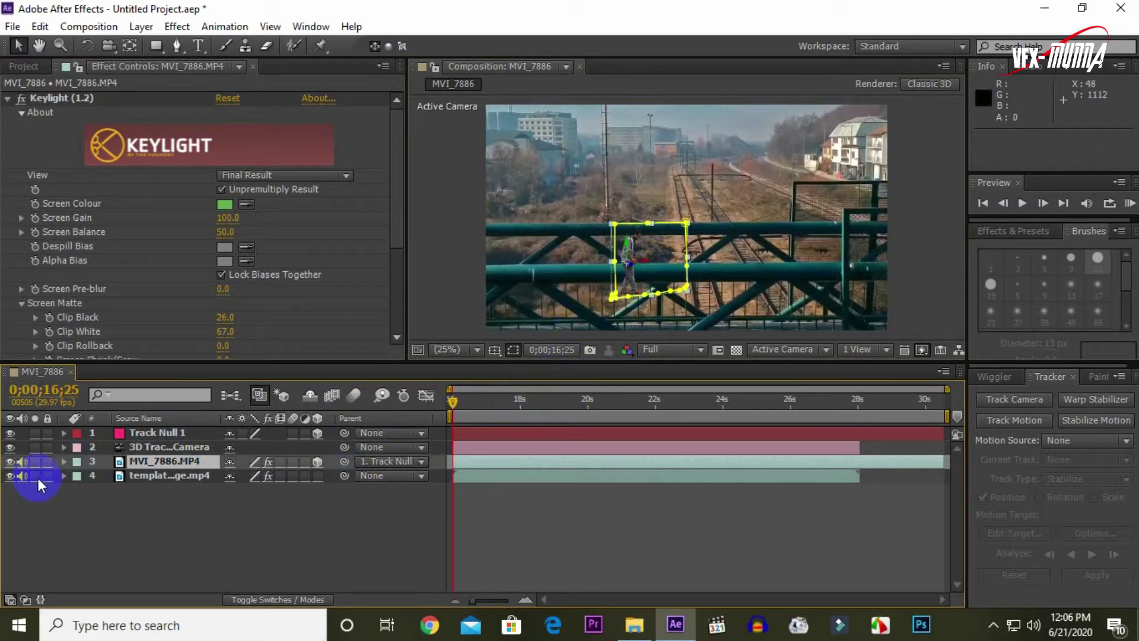
left_click(64, 462)
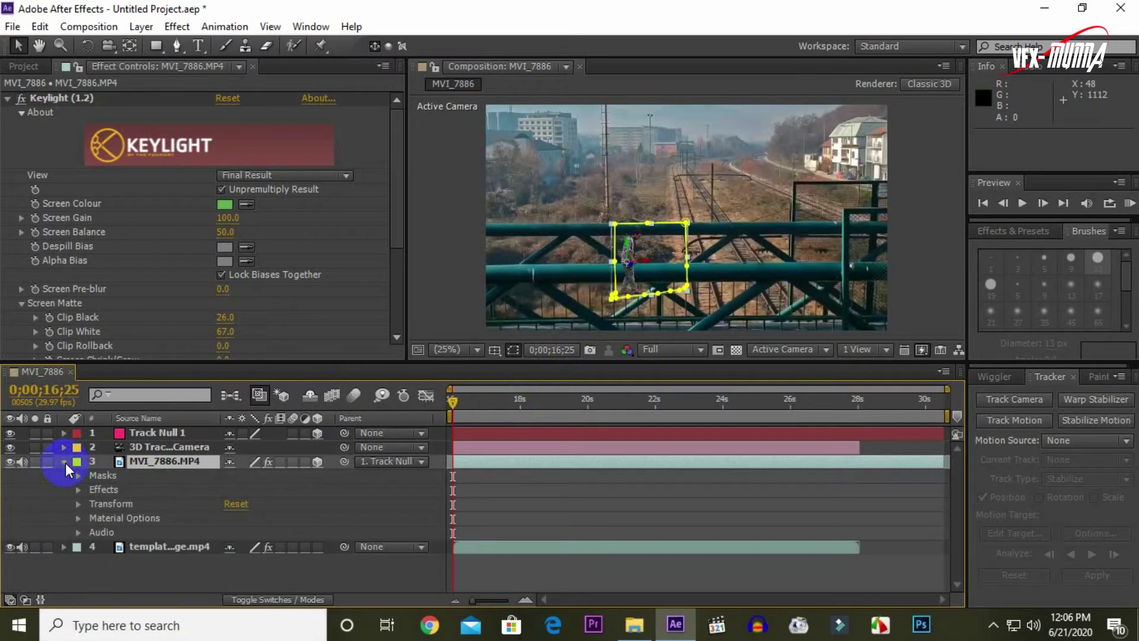
left_click(79, 504)
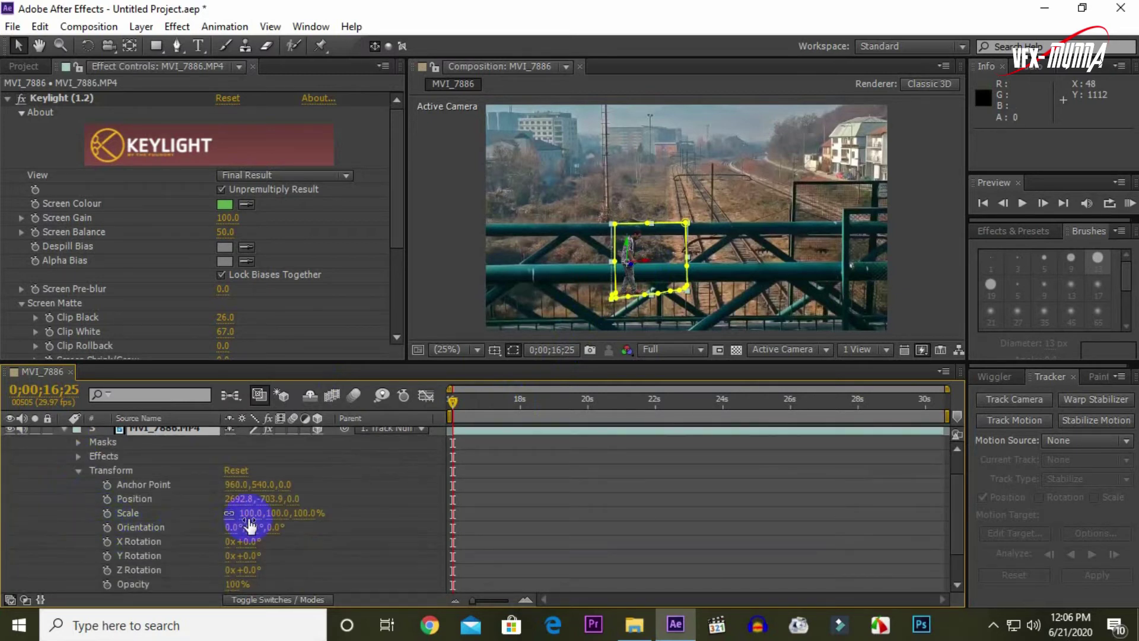
Step: Enlarge the walking man and lift him onto the bridge, nudging him left
left_click_drag(254, 520, 358, 506)
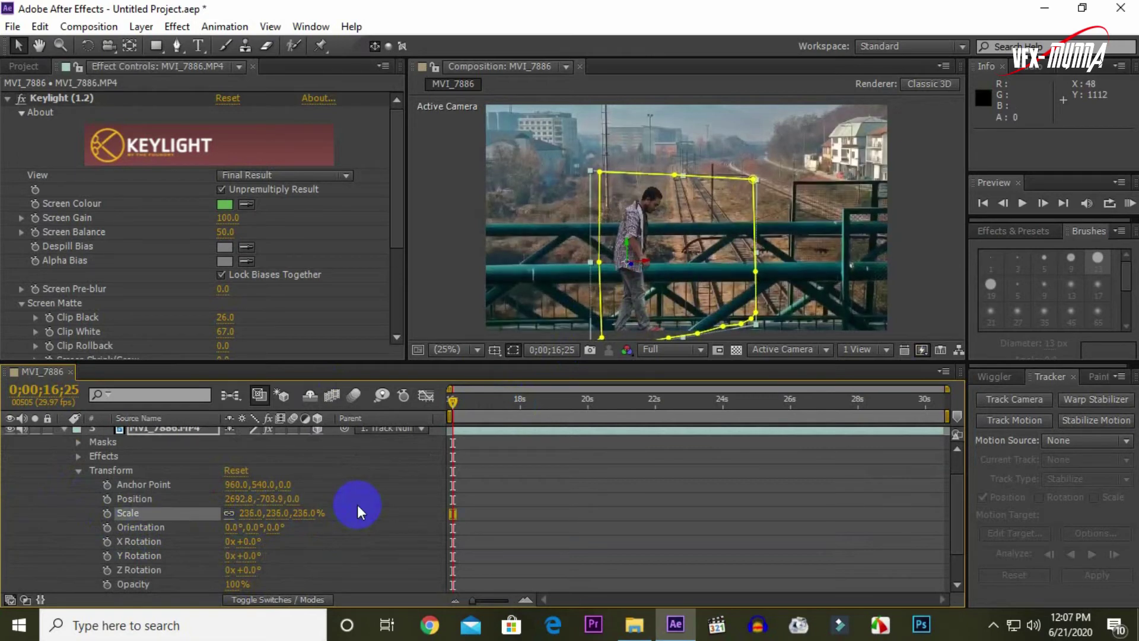
left_click_drag(280, 498, 3, 584)
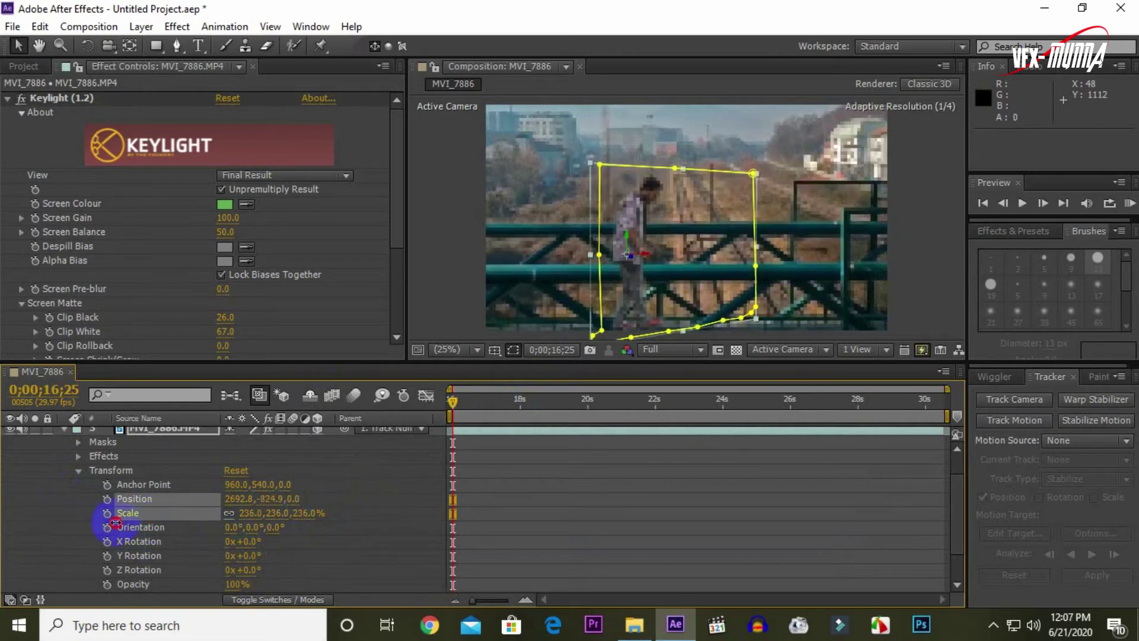
left_click_drag(659, 284, 632, 186)
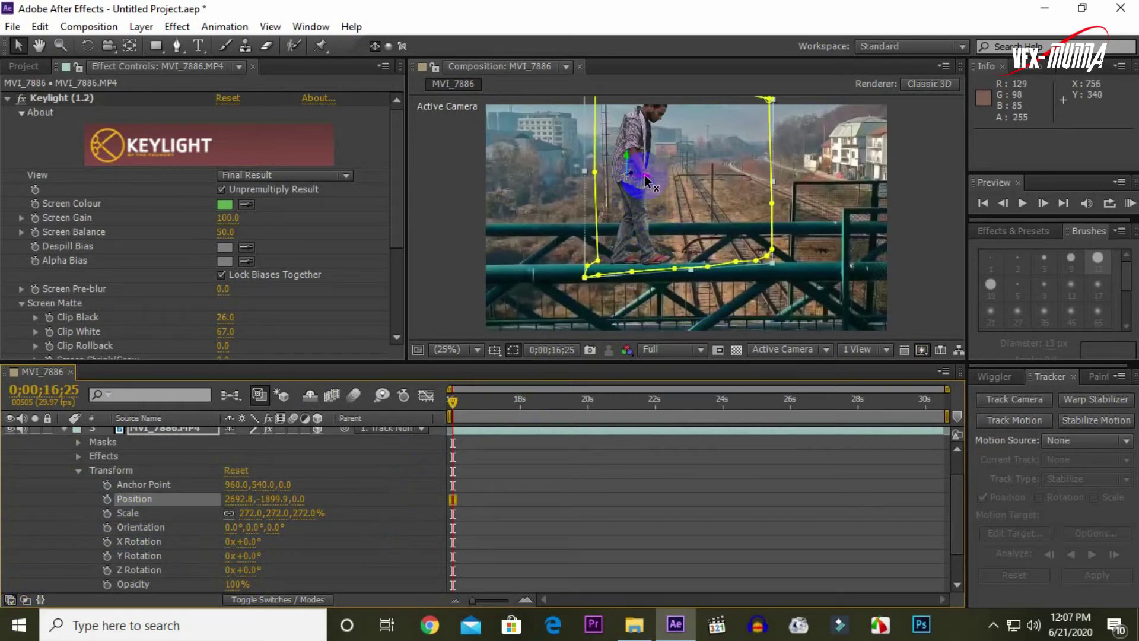
left_click_drag(645, 173, 368, 195)
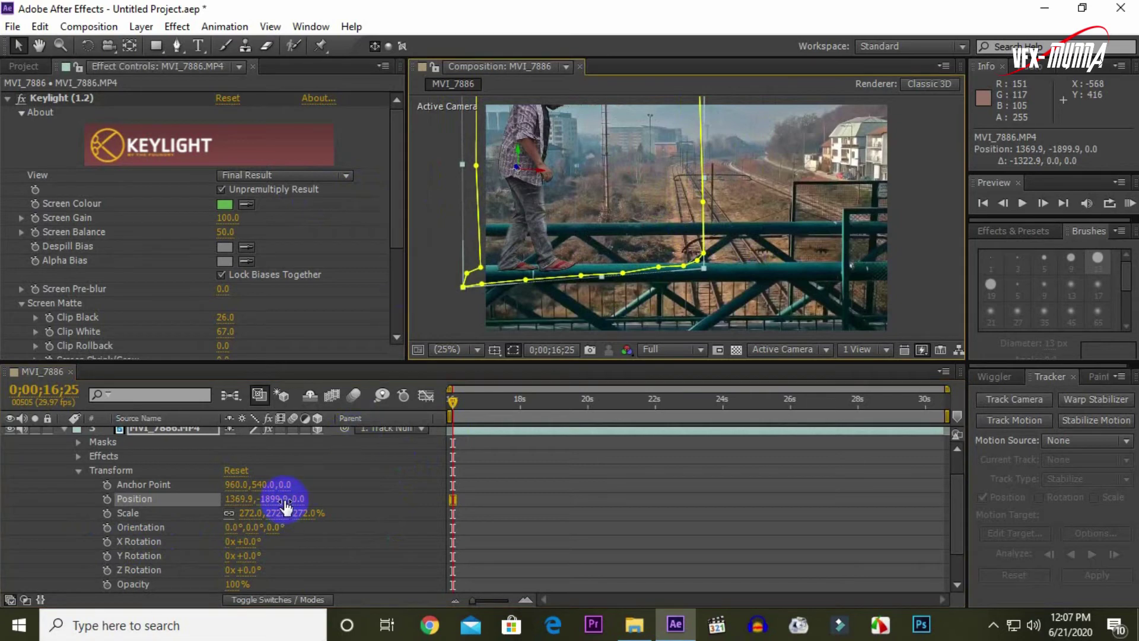
Step: Shrink the man to 210%, rest him on the railing, and keyframe his scale
left_click_drag(283, 504, 223, 506)
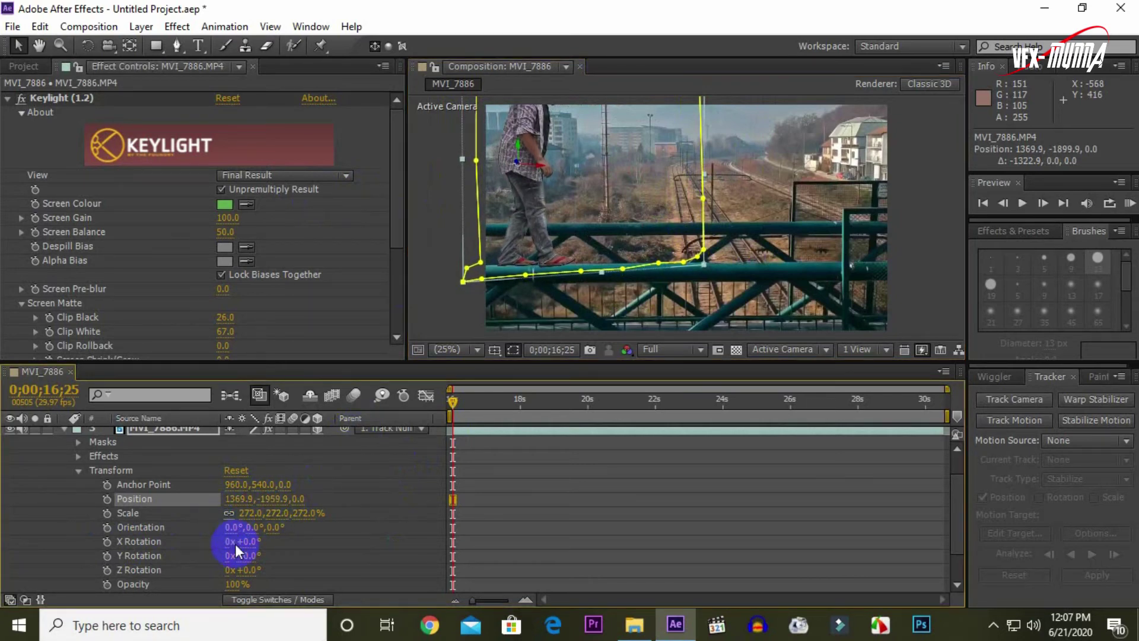
left_click_drag(278, 513, 228, 514)
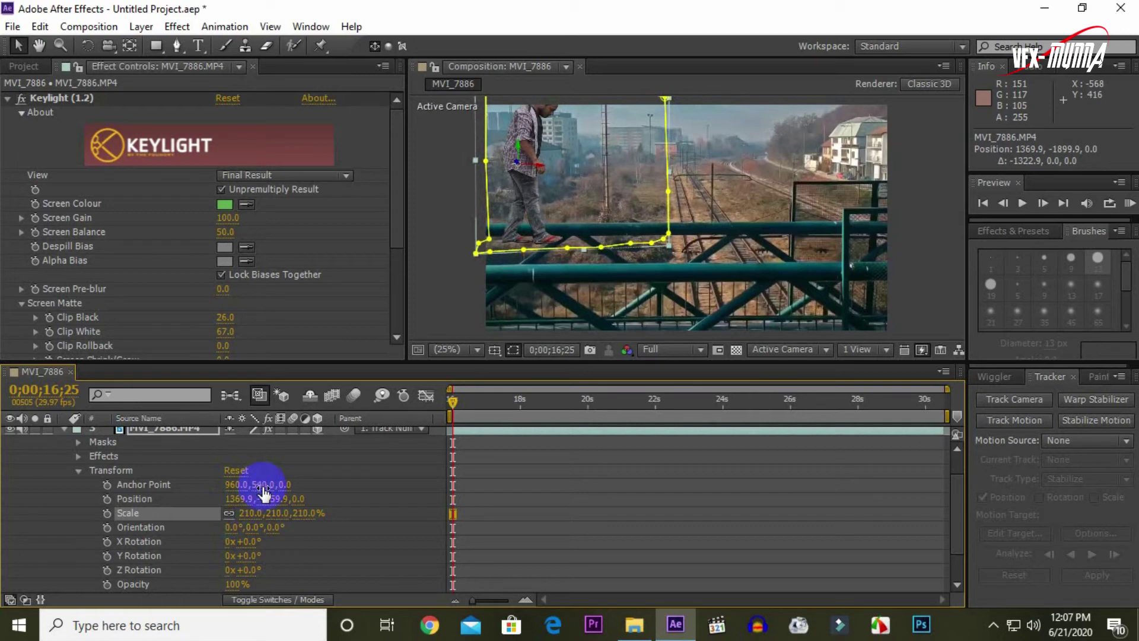
mouse_move(276, 498)
left_mouse_down()
mouse_move(478, 334)
mouse_move(822, 192)
left_mouse_up()
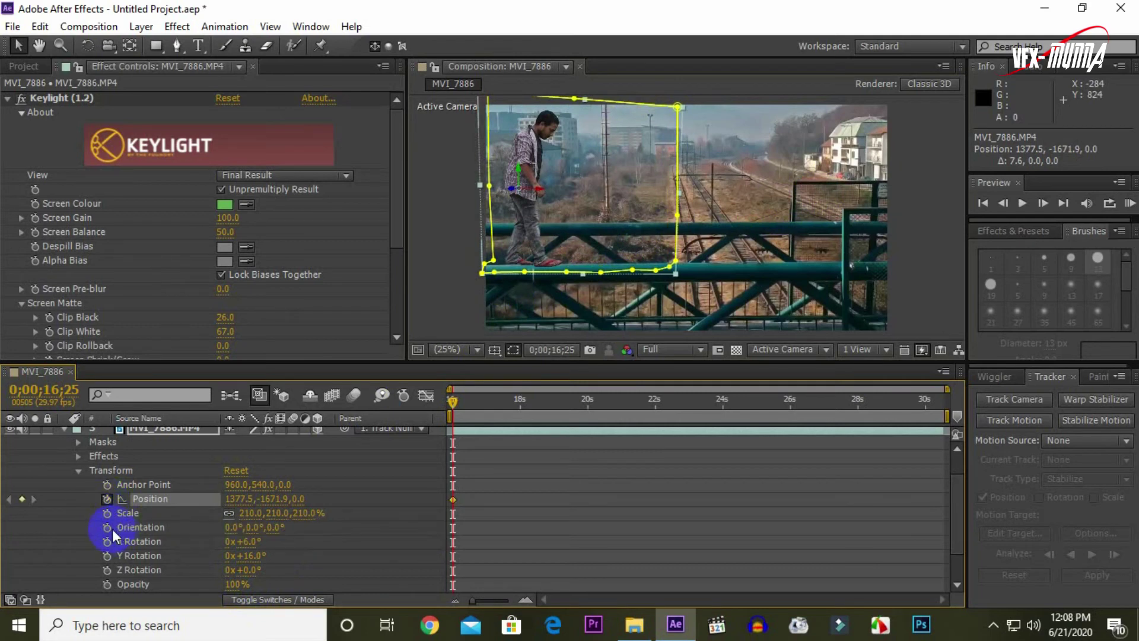
left_click(109, 515)
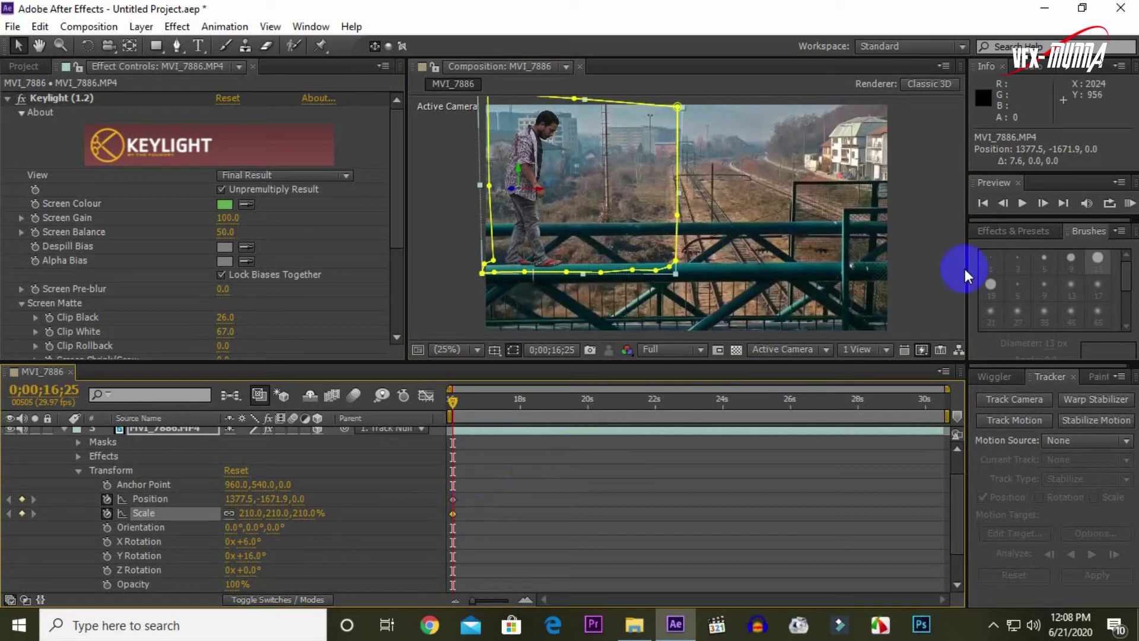
Step: Play the shot, raising the man's Position Y from 18s through 21;05 to keep him on the railing
left_click(1023, 206)
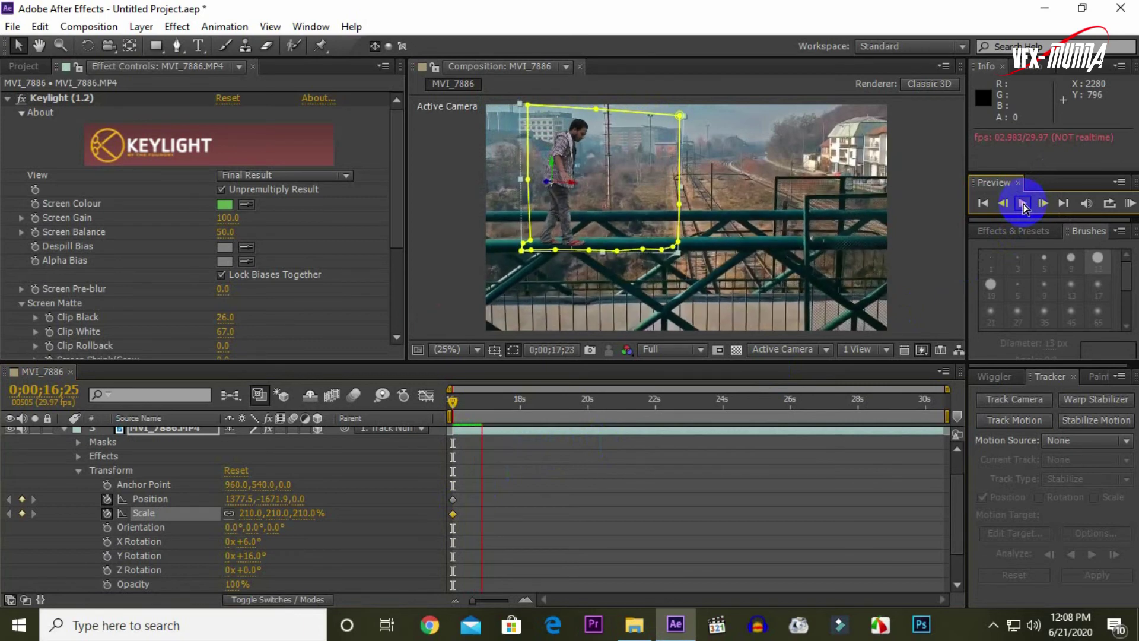
left_click(1023, 203)
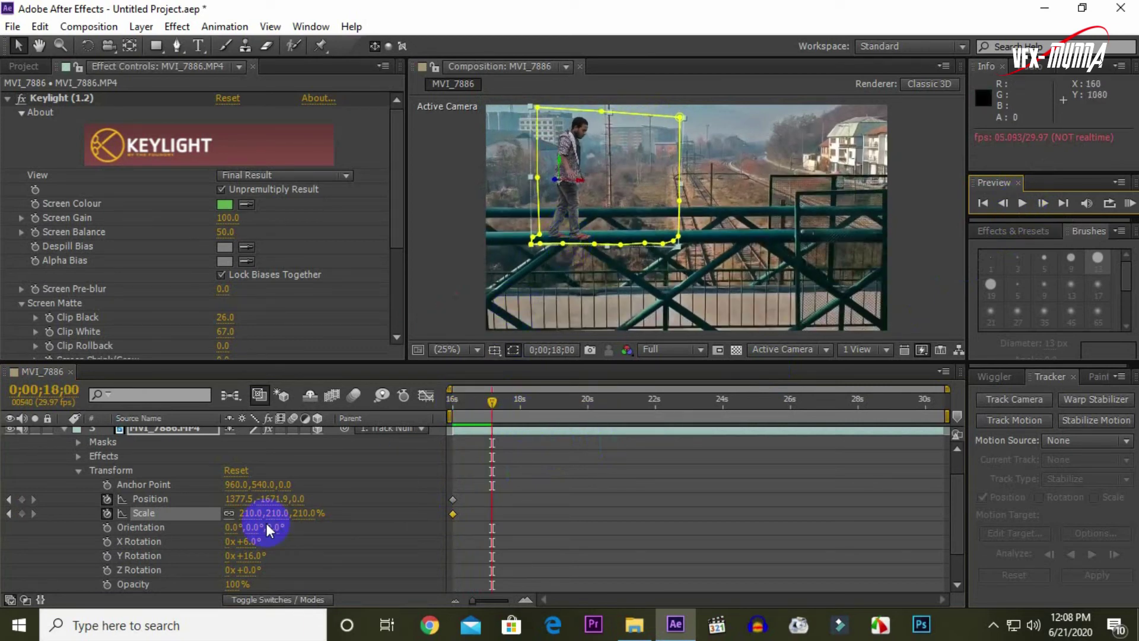
left_click_drag(270, 499, 71, 608)
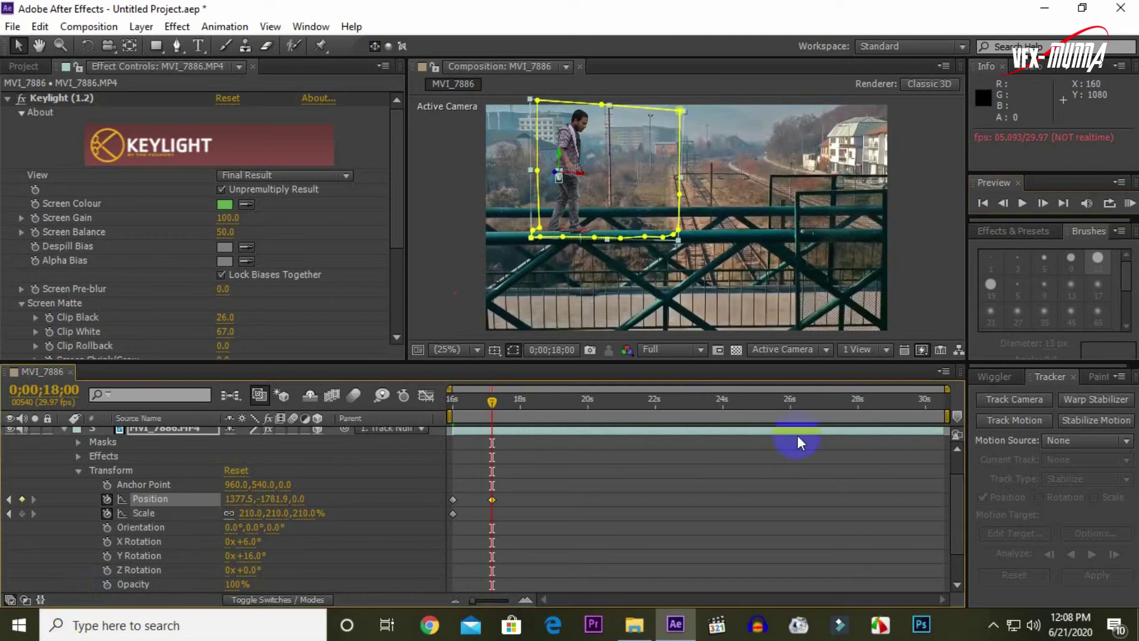
left_click(1023, 203)
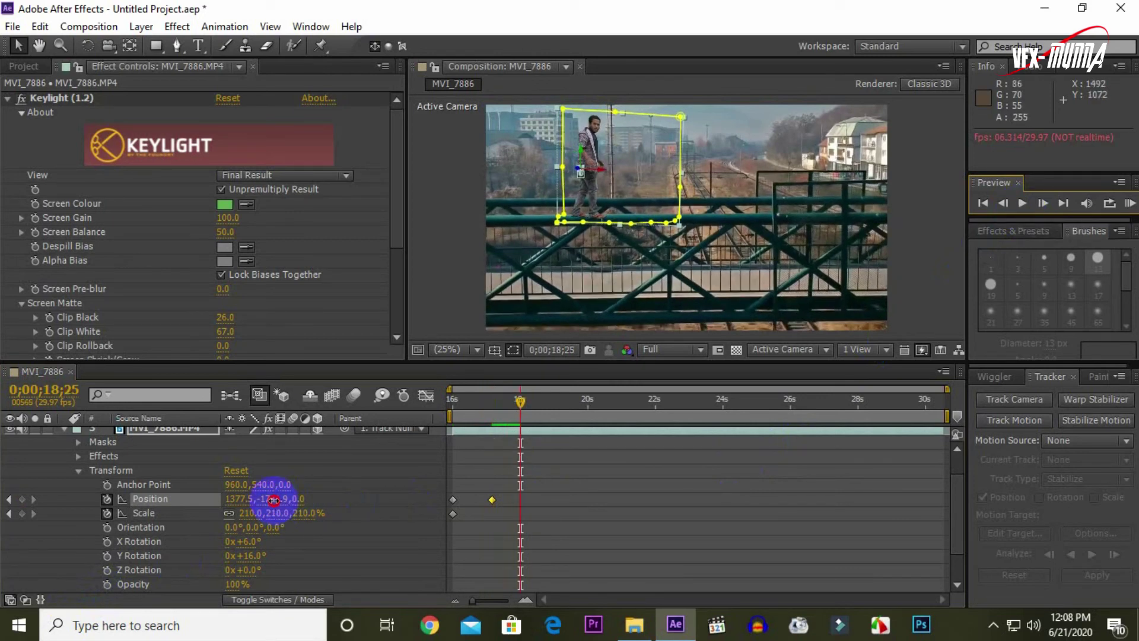
left_click_drag(273, 500, 188, 538)
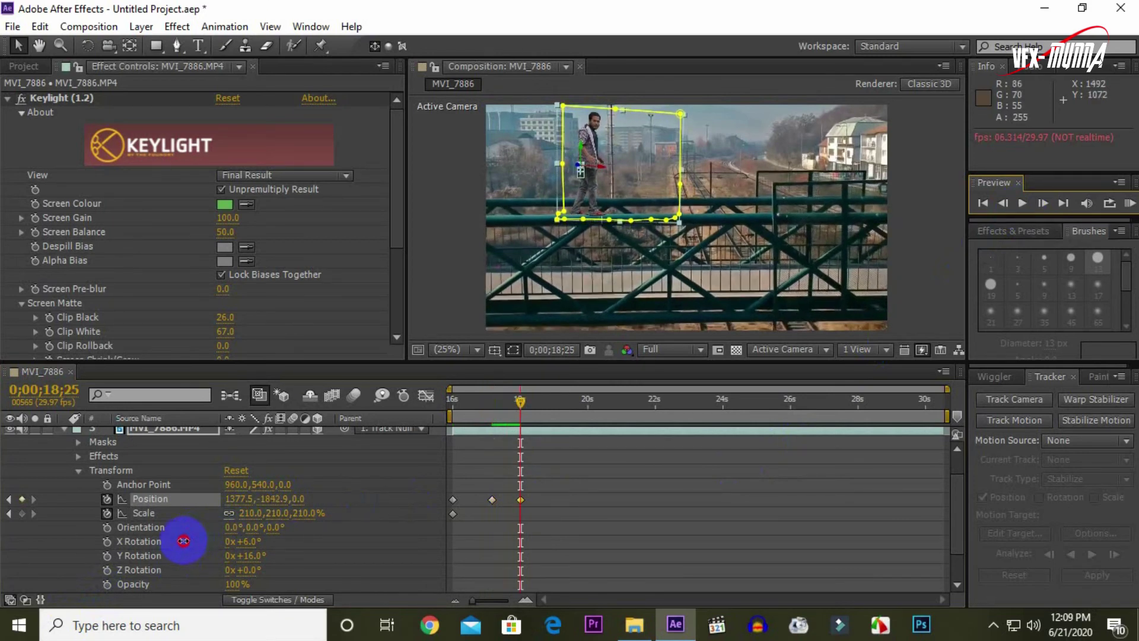
left_click(1022, 204)
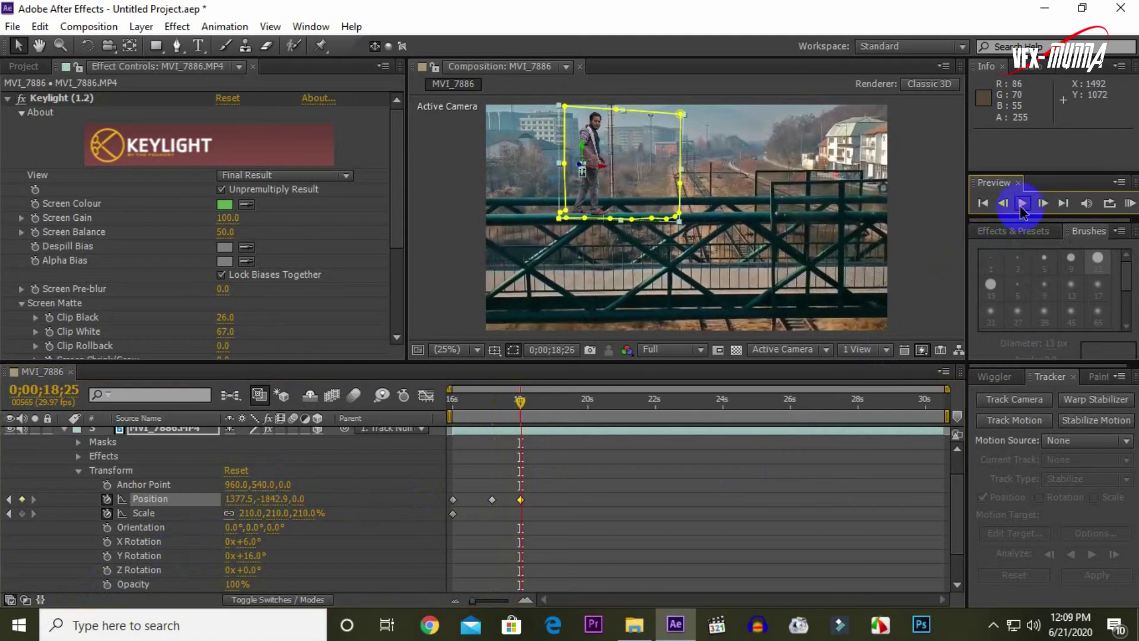
left_click_drag(275, 499, 224, 521)
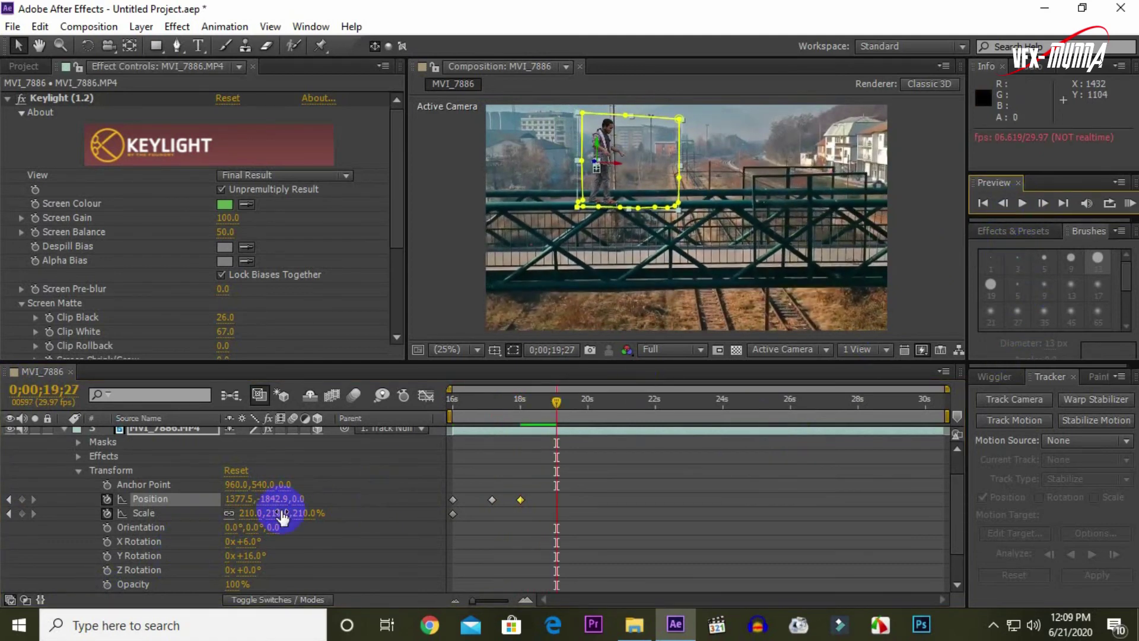
left_click(1023, 211)
left_click(1023, 208)
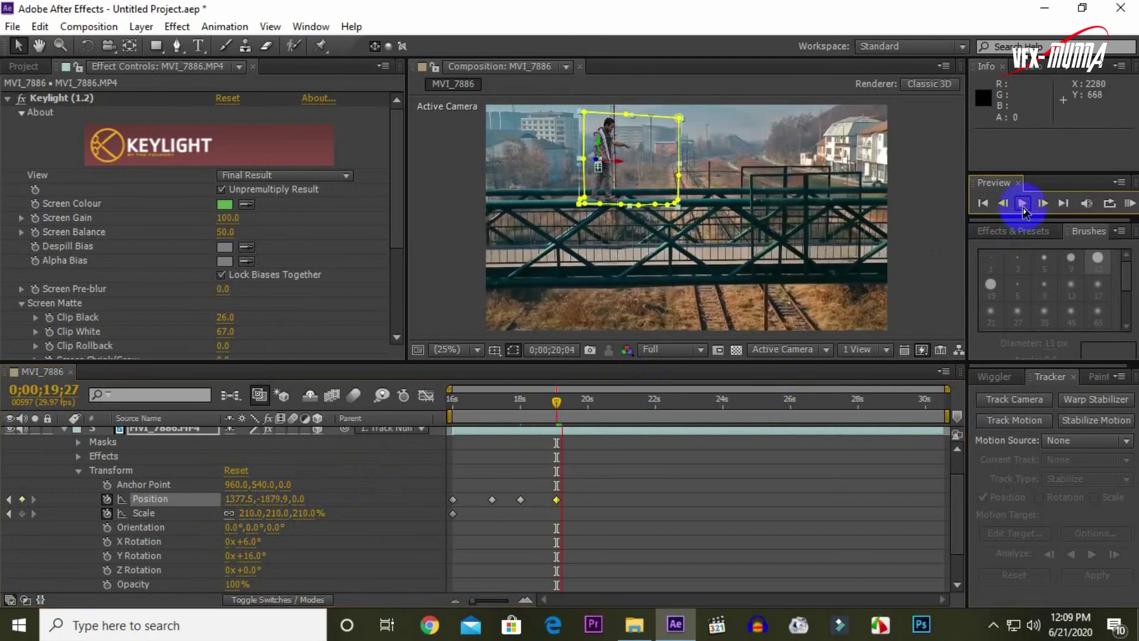
left_click_drag(276, 500, 237, 521)
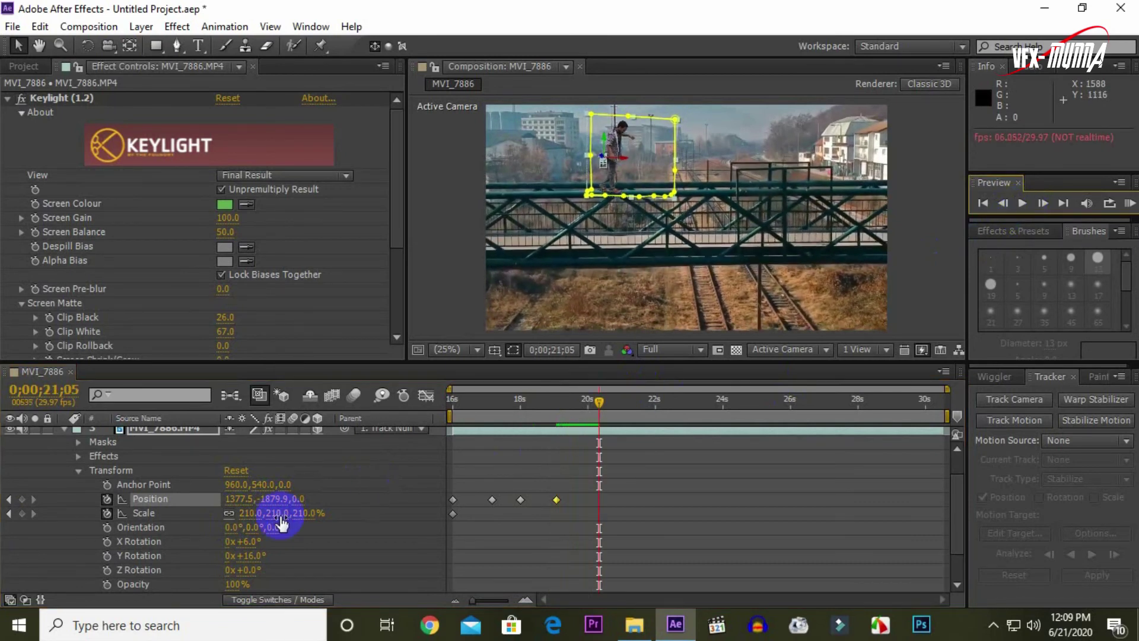
left_click(1022, 207)
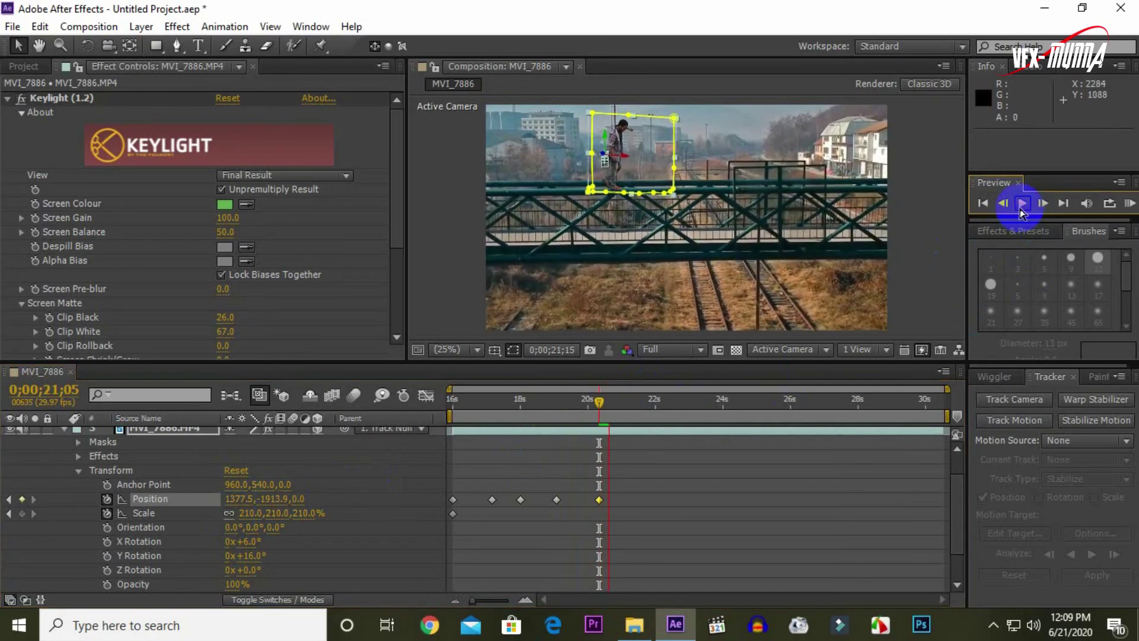
Step: Add Position keyframes at 22;22, 23;19, 25;21 and 26;22 keeping him on the railing, then return to the start
left_click(1022, 208)
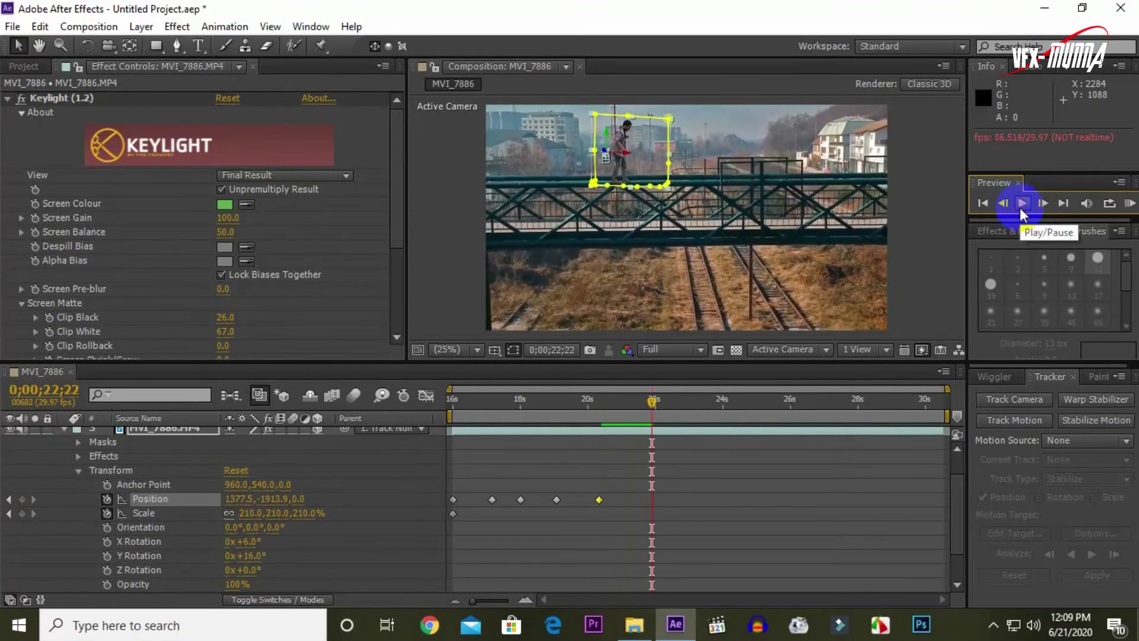
left_click_drag(276, 499, 262, 510)
left_click(1022, 208)
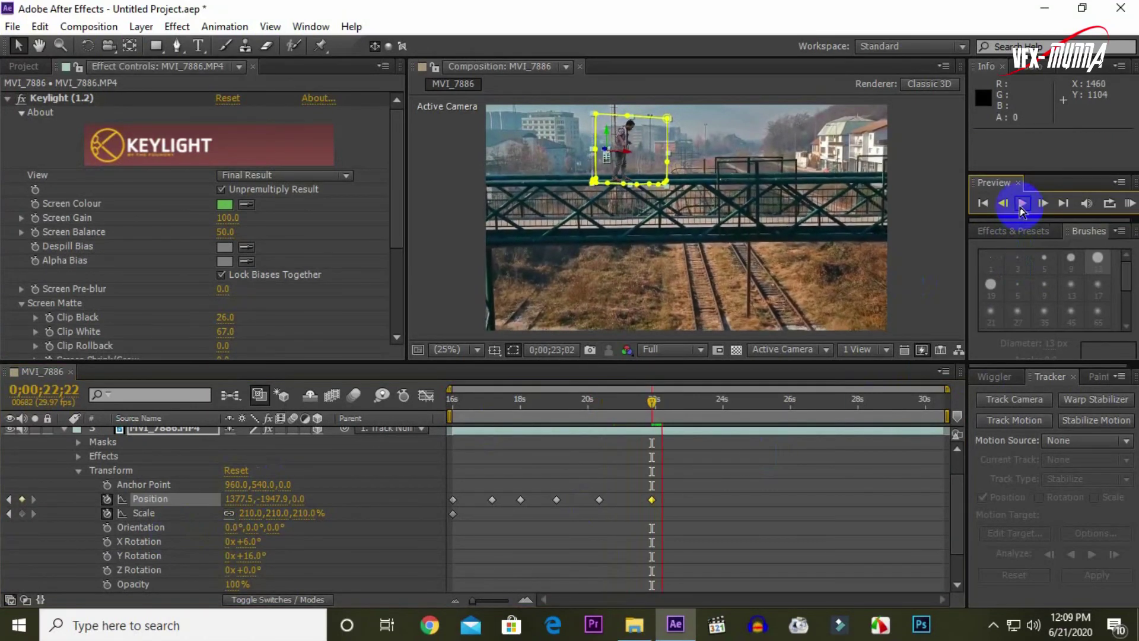
left_click(1022, 208)
left_click_drag(273, 500, 252, 500)
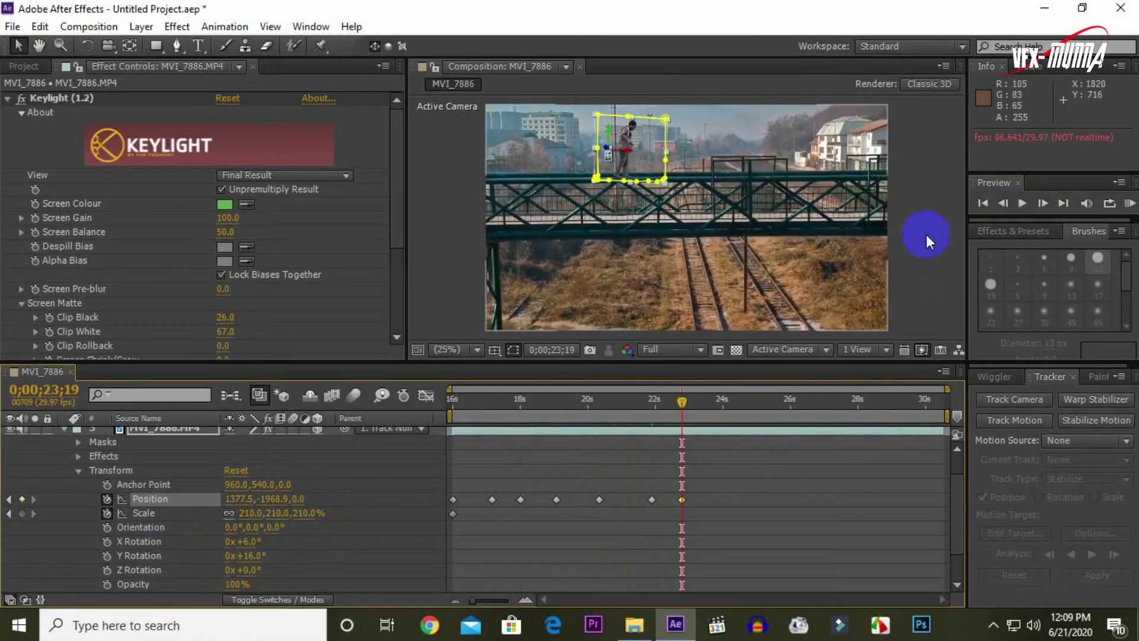
left_click(1022, 203)
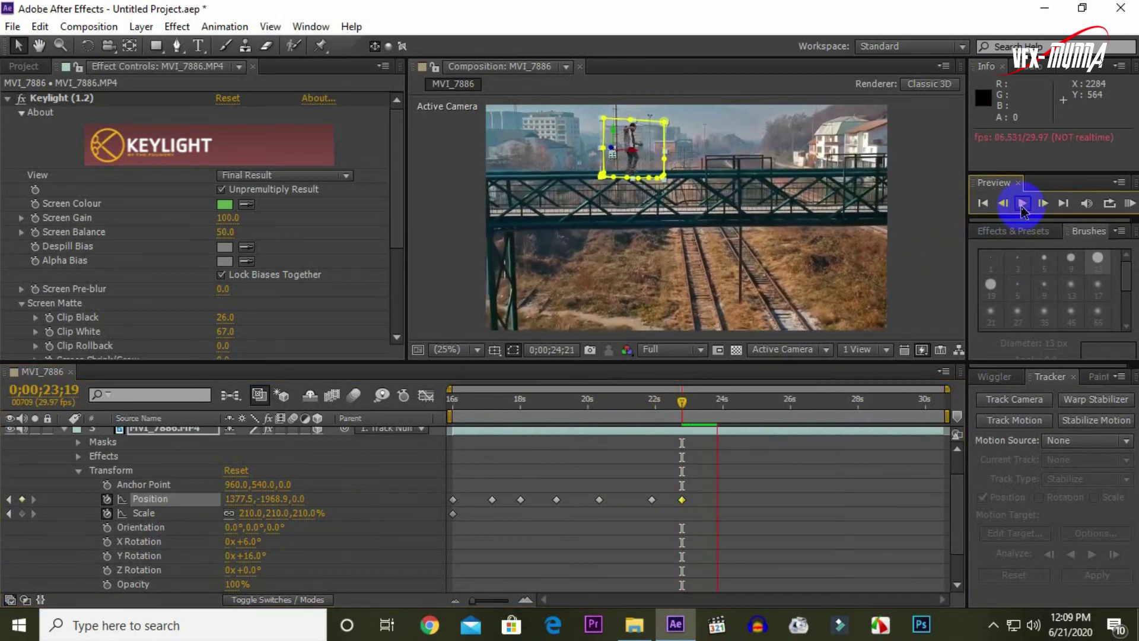
left_click(1022, 203)
left_click_drag(270, 499, 240, 500)
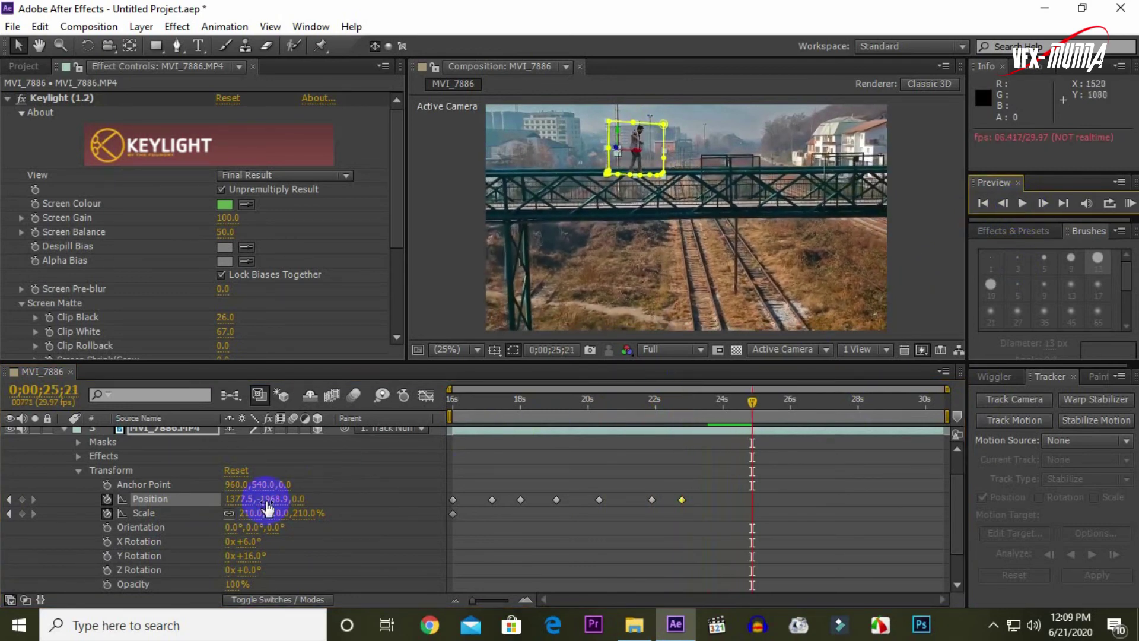
left_click(1022, 204)
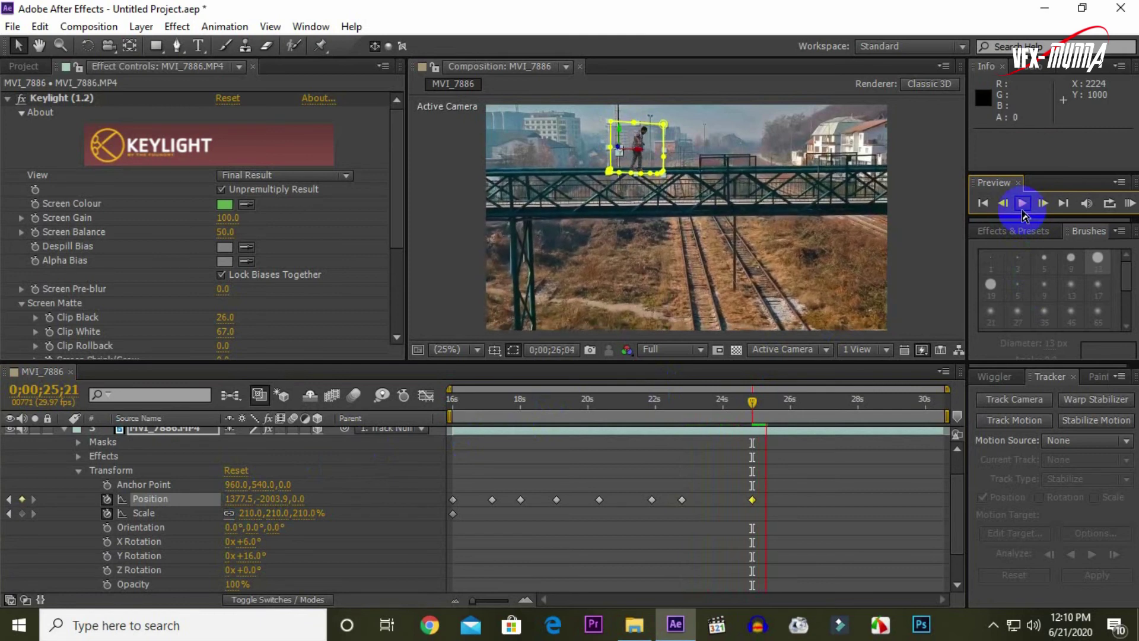
left_click(469, 439)
left_click_drag(272, 500, 243, 500)
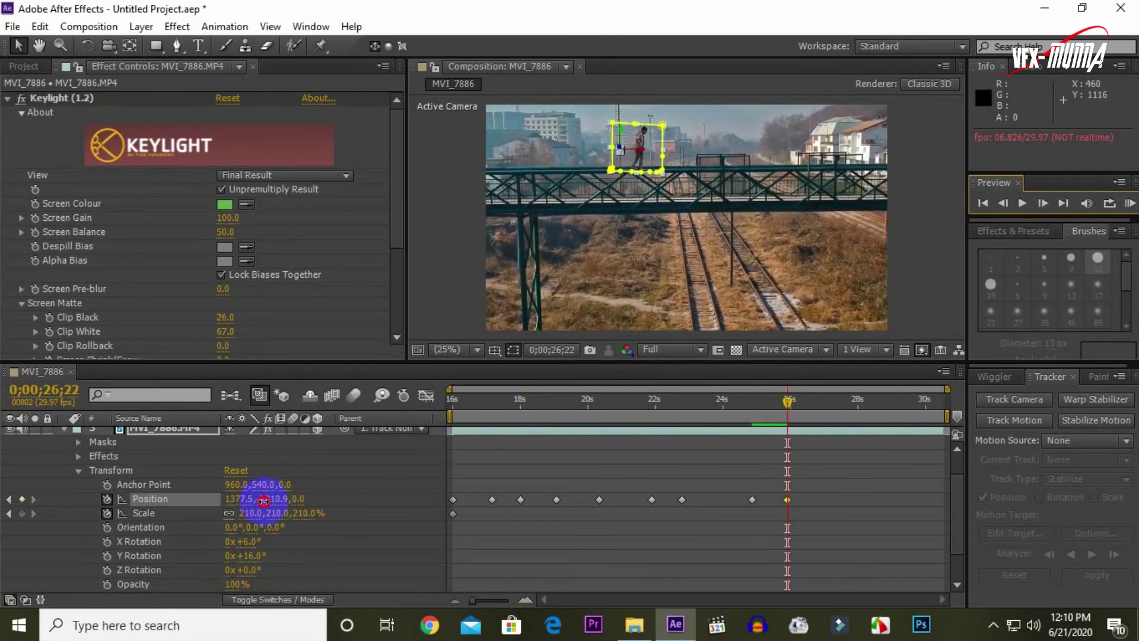
left_click(1022, 204)
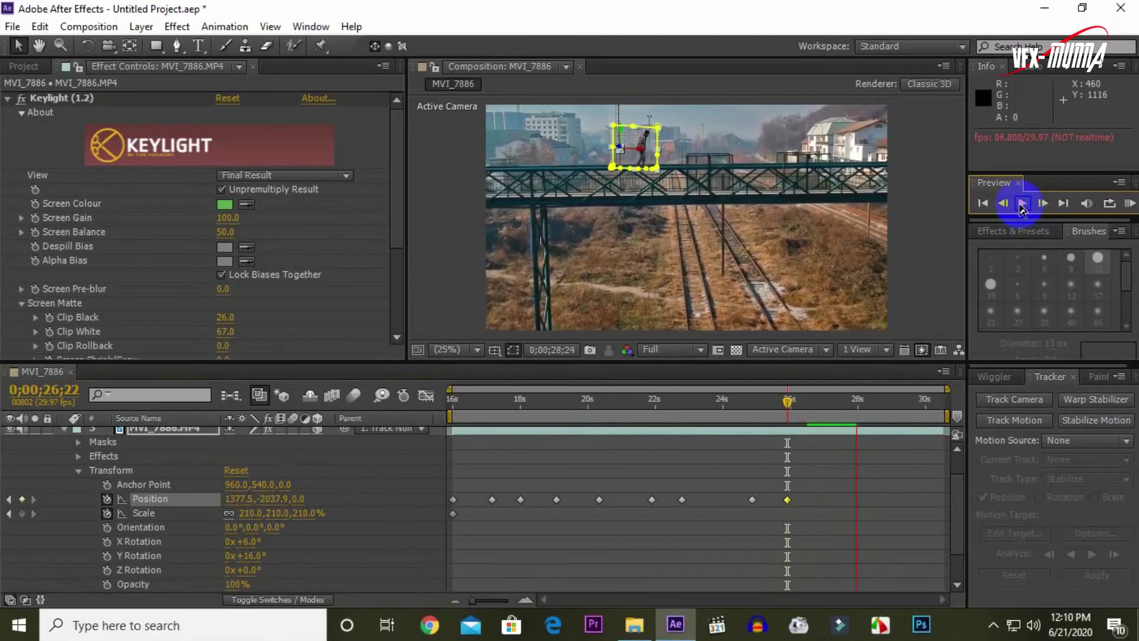
left_click(1022, 203)
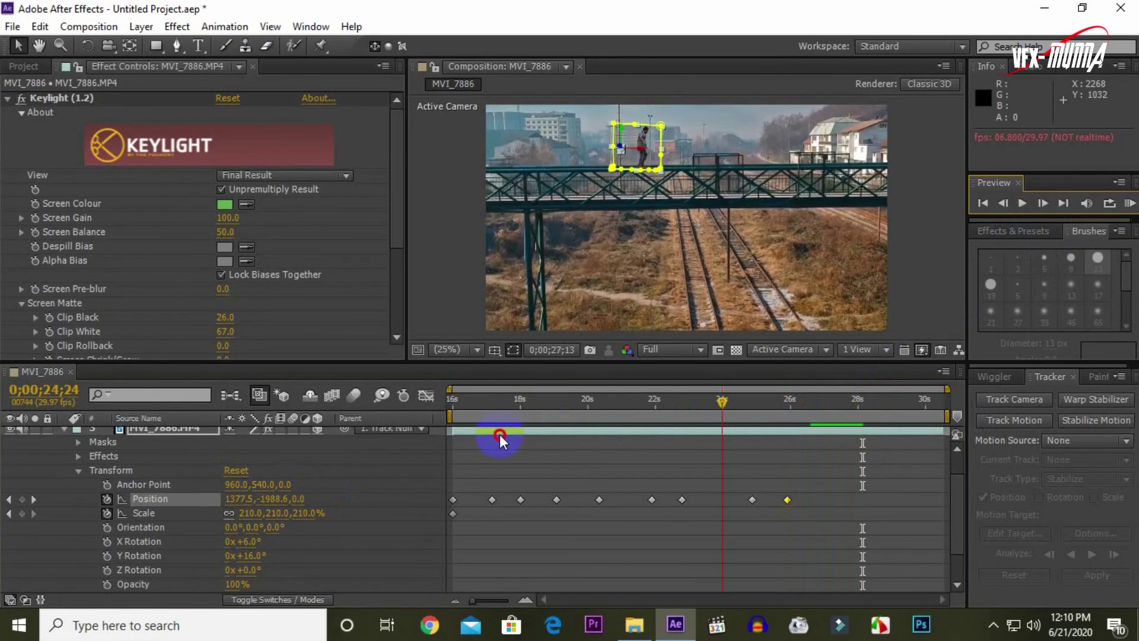
left_click_drag(499, 437, 445, 429)
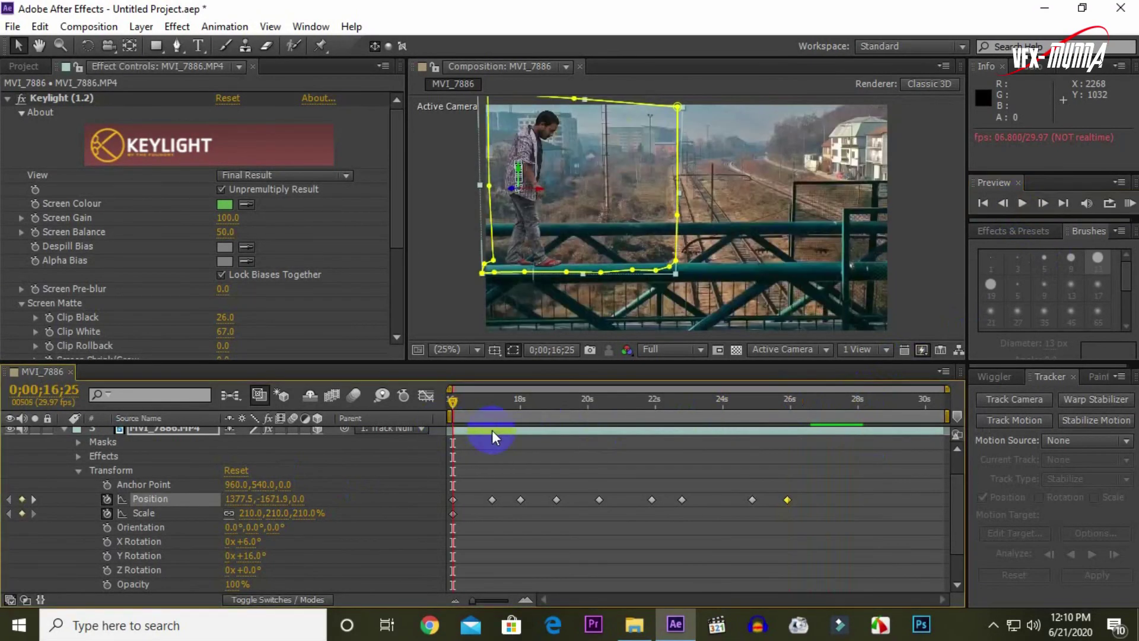
Step: Preview the composite, then drag the work-area end to 0;00;28;26, a 12;02 span
left_click_drag(959, 508, 959, 517)
left_click(809, 587)
left_click(1022, 204)
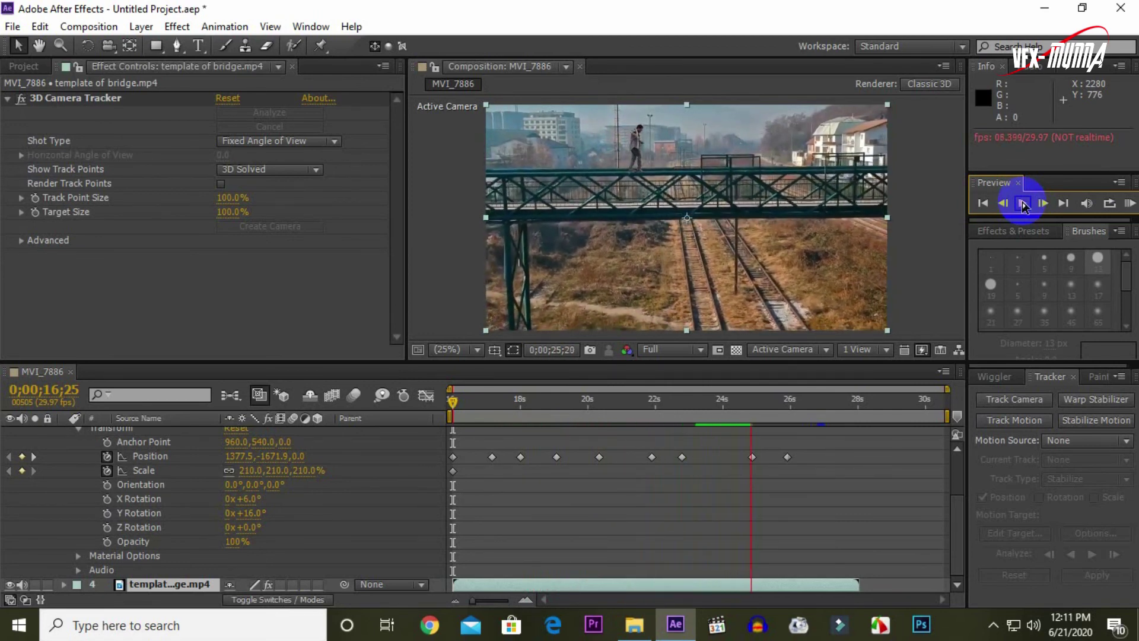
left_click(1023, 206)
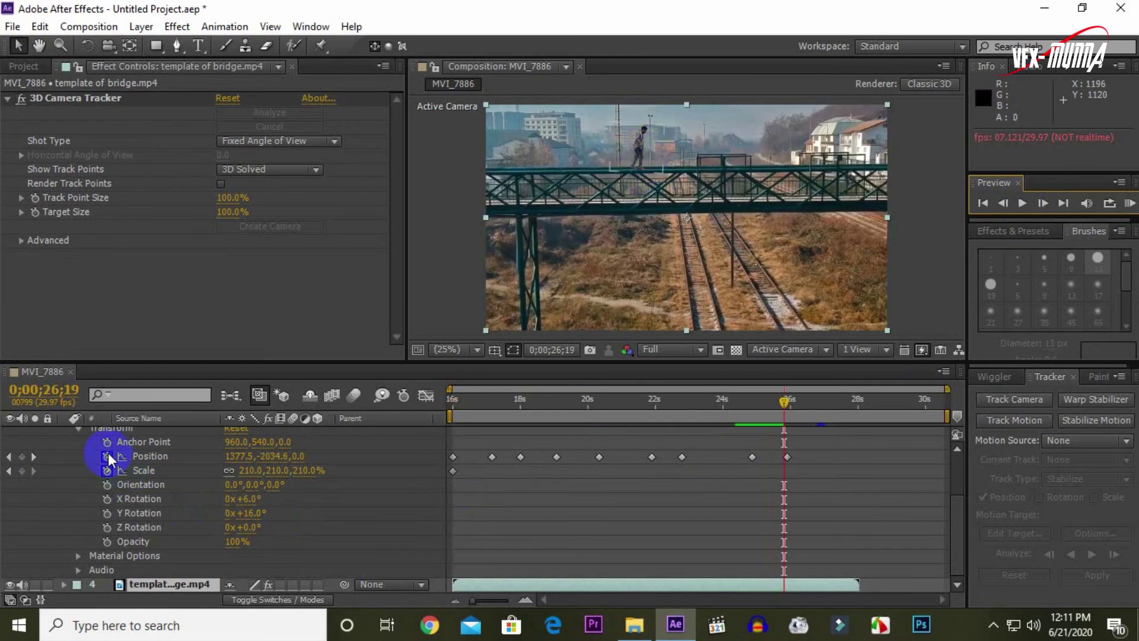
scroll(108, 453, "up", 3)
left_click(66, 464)
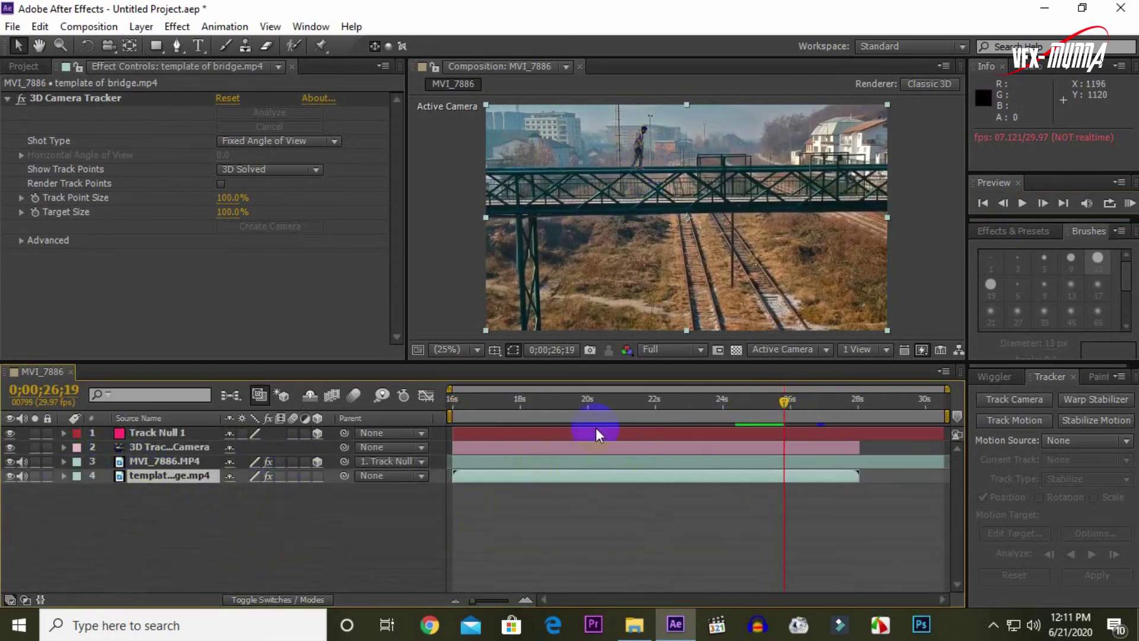
left_click_drag(947, 417, 862, 417)
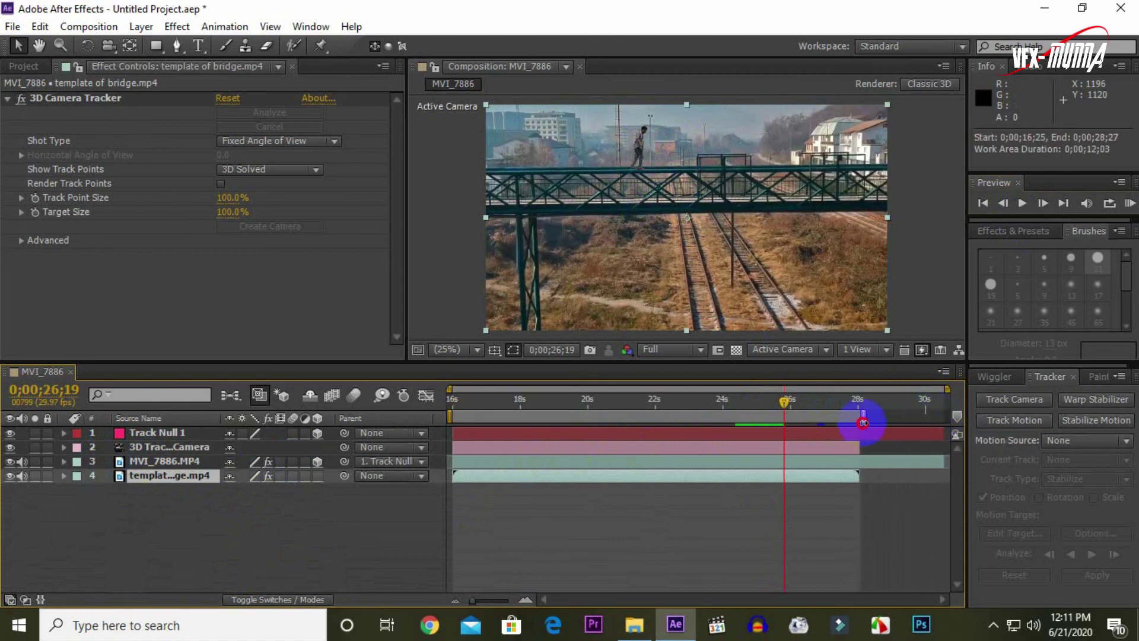
Step: Pre-render the MVI_7886 composition to vfx munna.avi on the Desktop and start the render
left_click(88, 27)
left_click(105, 266)
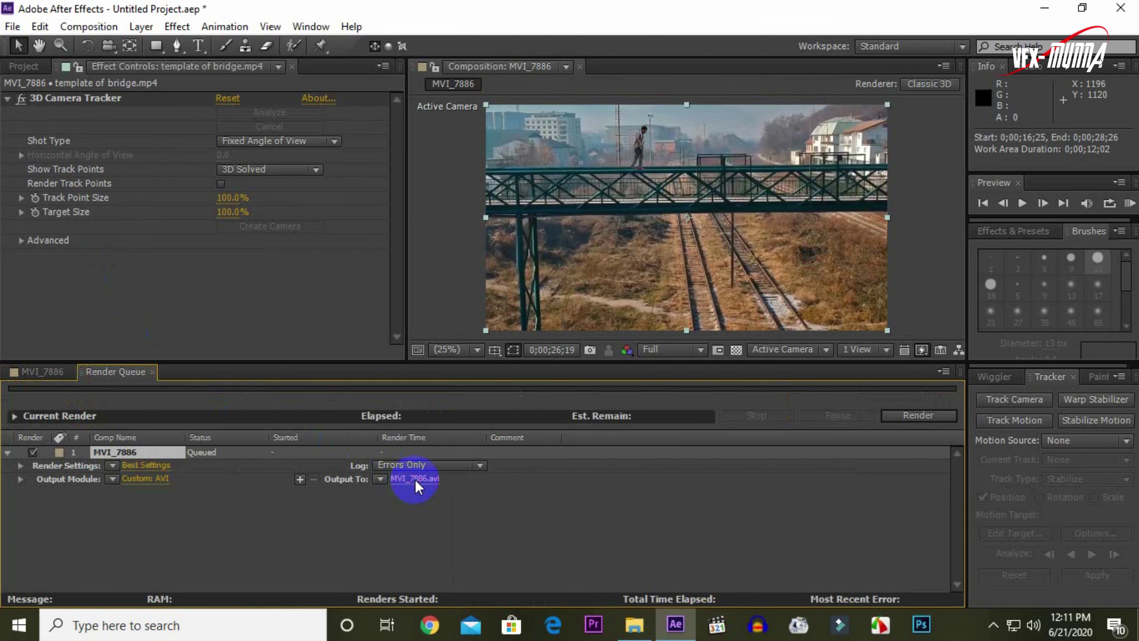
left_click(415, 480)
left_click(68, 173)
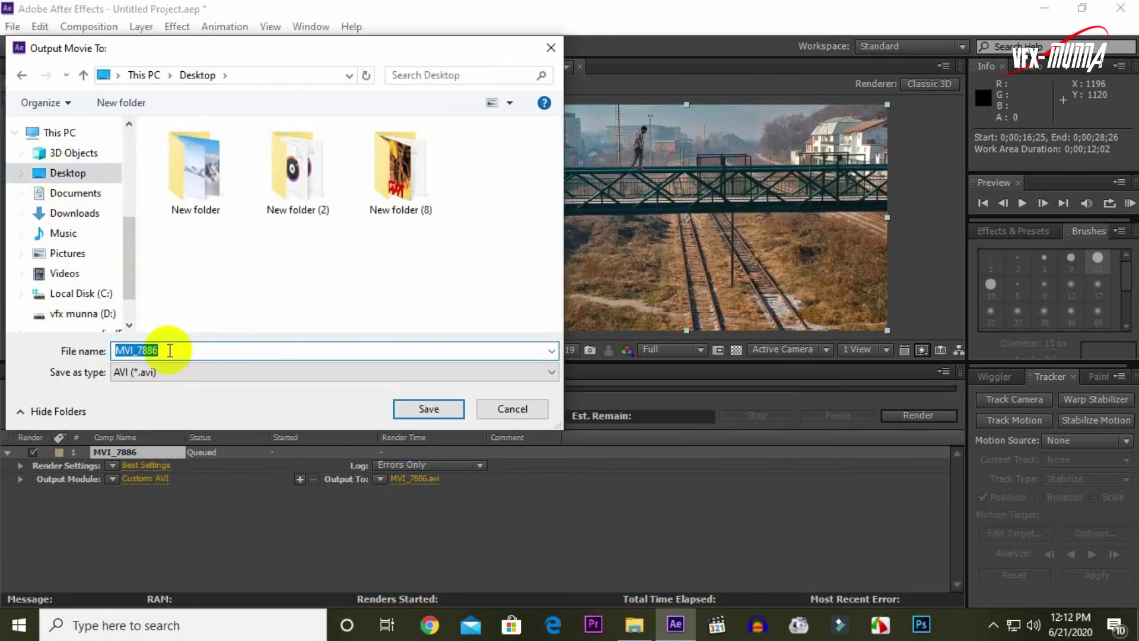
left_click(429, 408)
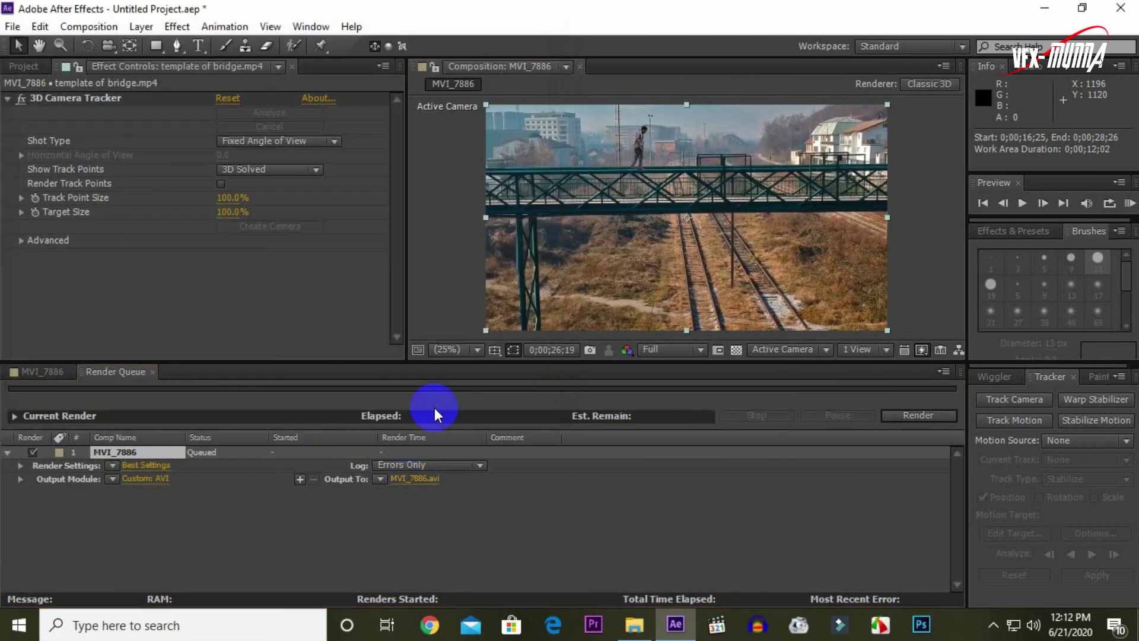
left_click(913, 415)
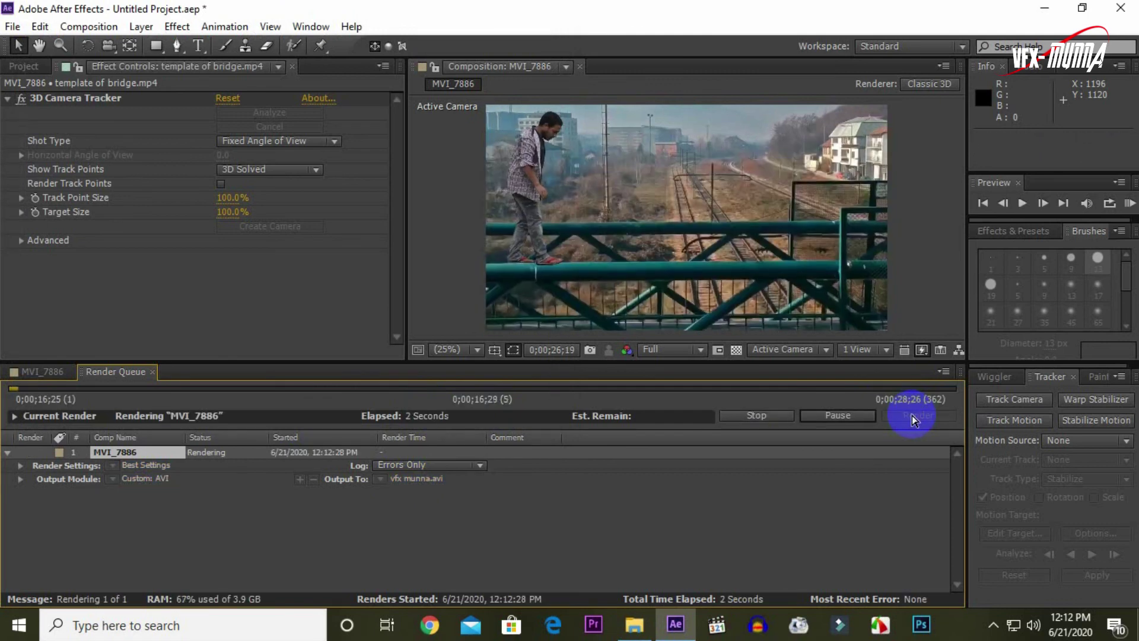